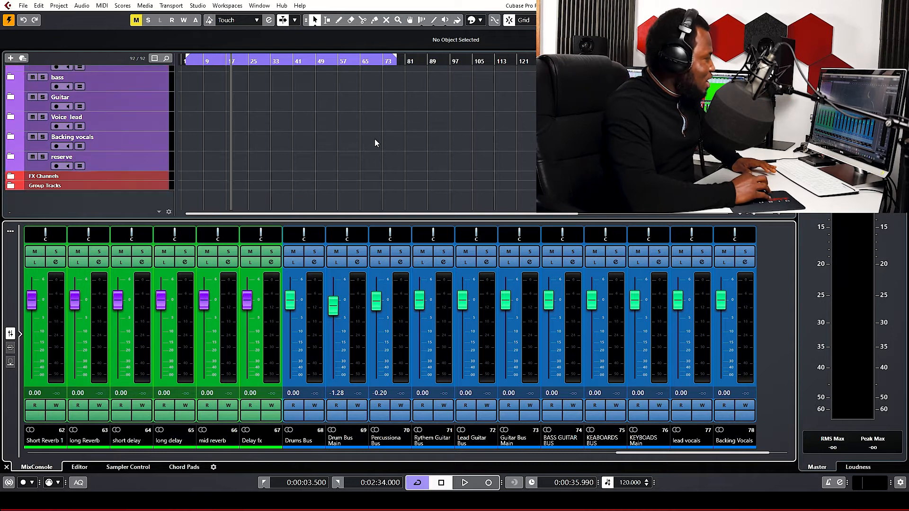
Expand the drums folder in the finished template and look through the tracks it contains
{"action": "scroll", "coordinate": [320, 141], "scroll_direction": "up", "scroll_amount": 4}
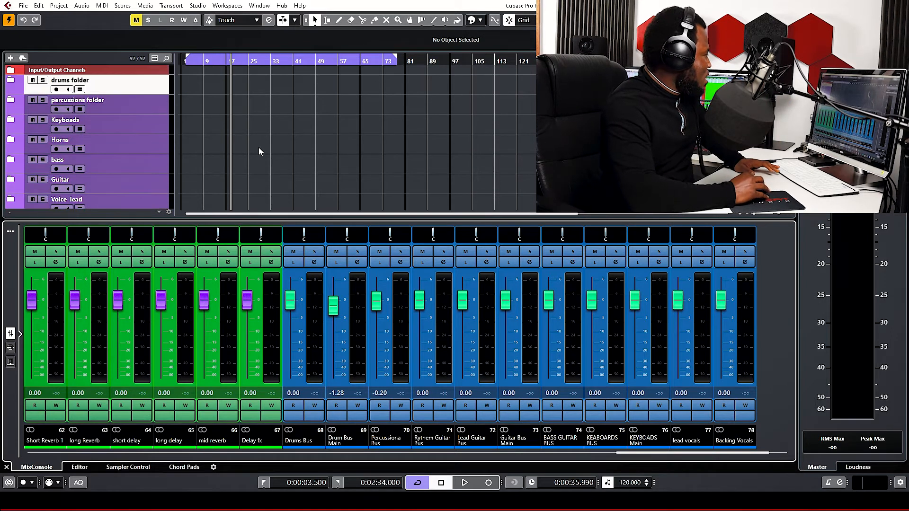
{"action": "left_click", "coordinate": [11, 81]}
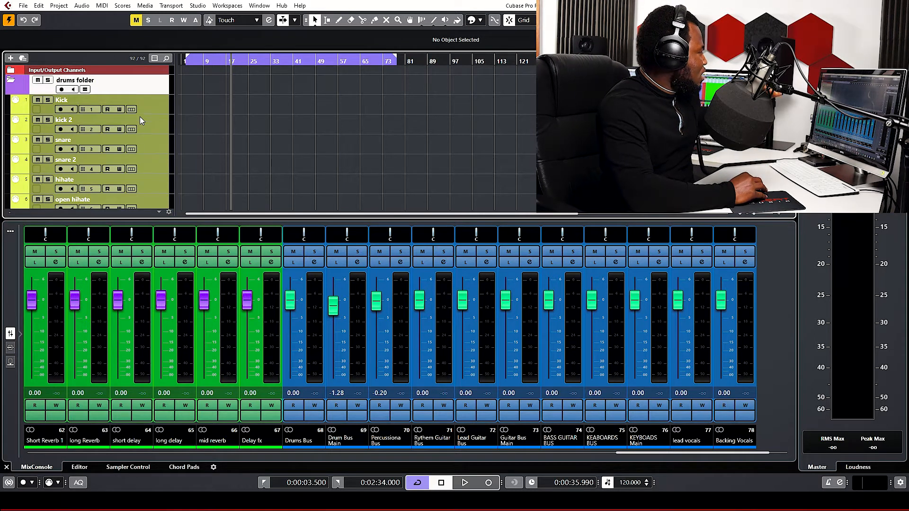
{"action": "scroll", "coordinate": [147, 109], "scroll_direction": "down", "scroll_amount": 3}
{"action": "scroll", "coordinate": [163, 138], "scroll_direction": "up", "scroll_amount": 3}
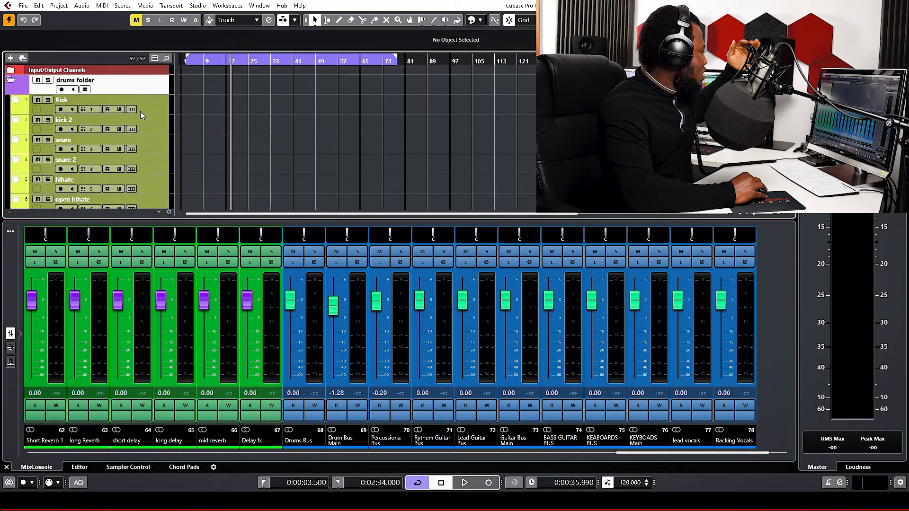
{"action": "scroll", "coordinate": [147, 120], "scroll_direction": "down", "scroll_amount": 2}
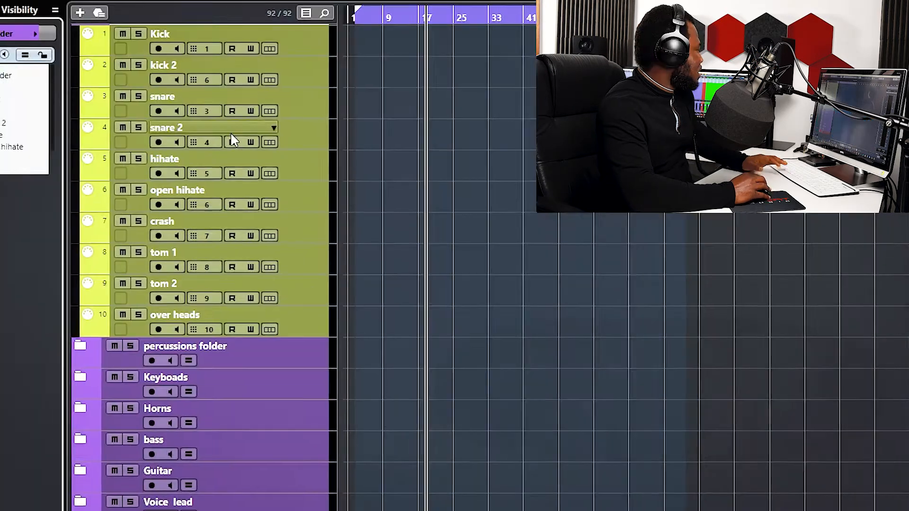
{"action": "scroll", "coordinate": [189, 95], "scroll_direction": "up", "scroll_amount": 2}
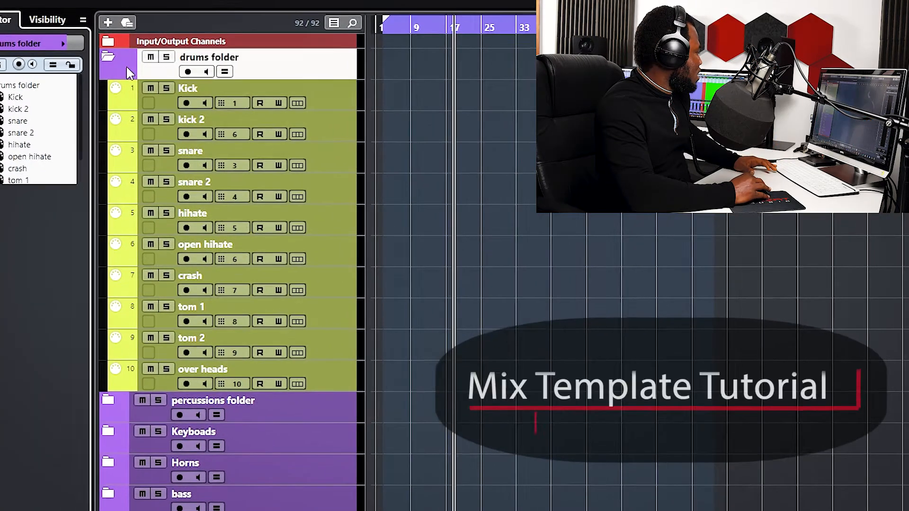
View the contents of the percussions folder, and collapse both the drums and percussions folders
{"action": "left_click", "coordinate": [102, 399]}
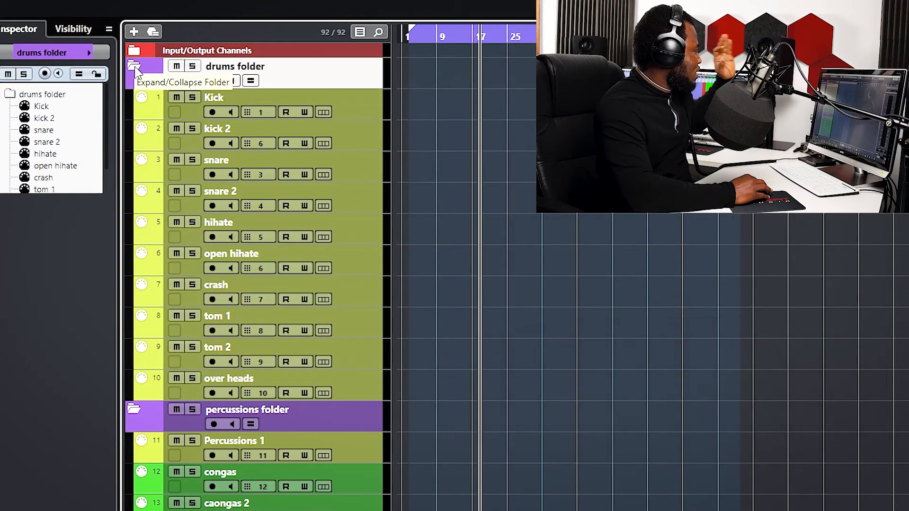
{"action": "left_click", "coordinate": [135, 69]}
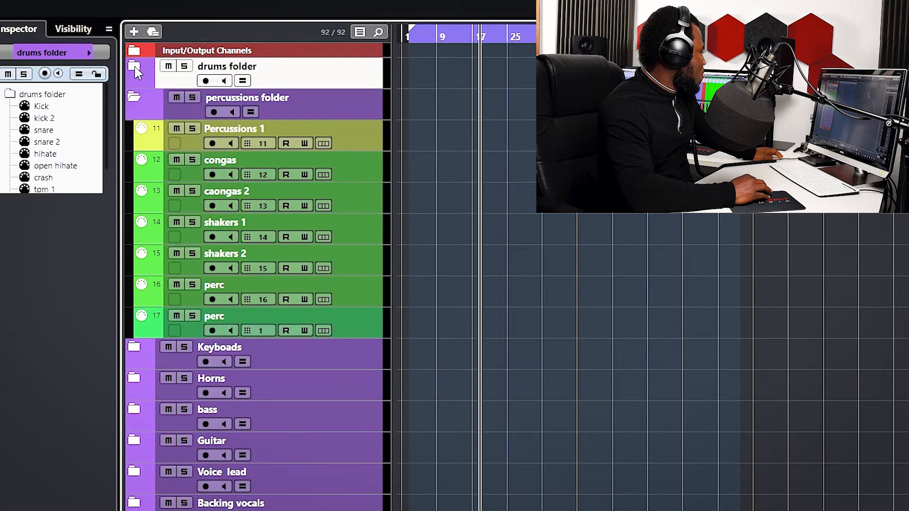
{"action": "left_click", "coordinate": [138, 92]}
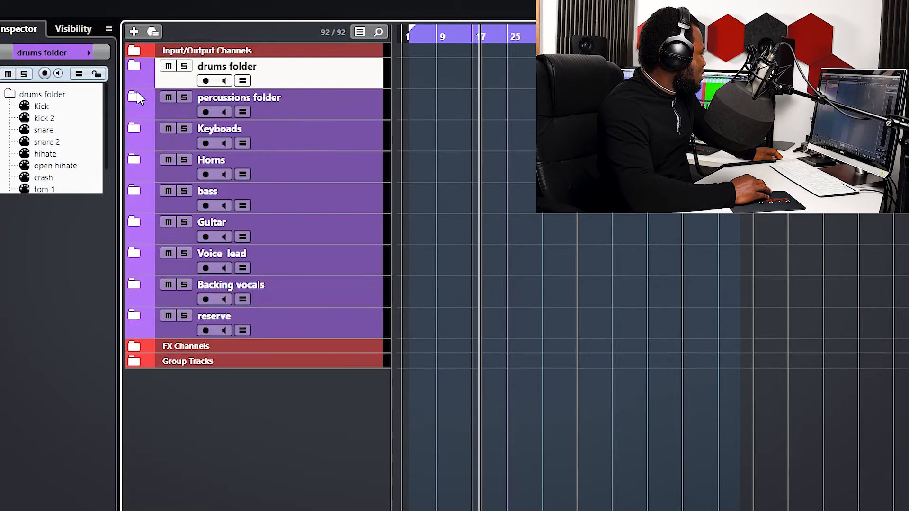
Look at the tracks inside the Keyboads folder, collapse it, and expand the Horns folder
{"action": "left_click", "coordinate": [142, 127]}
{"action": "left_click", "coordinate": [138, 126]}
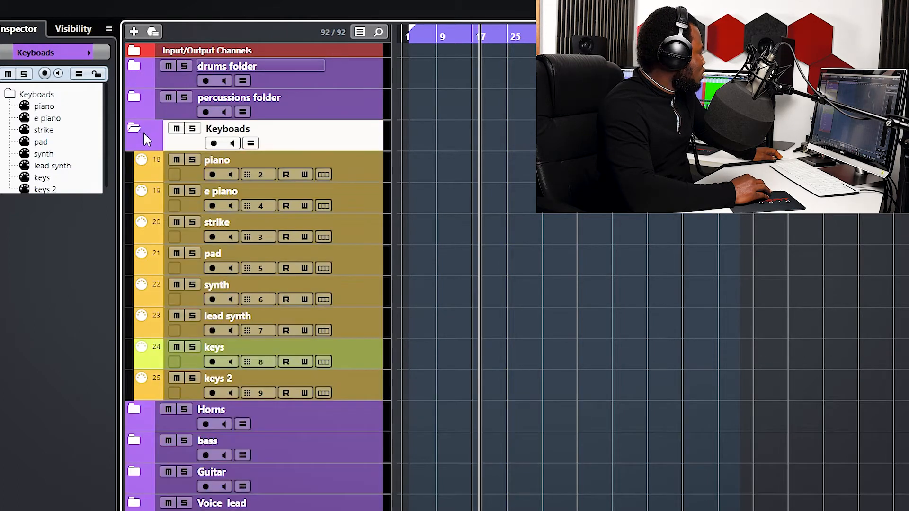
{"action": "left_click", "coordinate": [134, 129]}
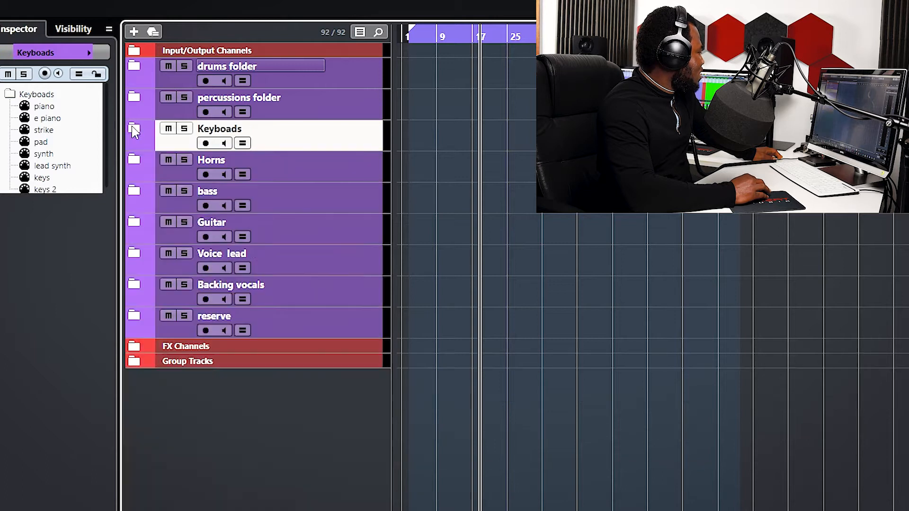
{"action": "left_click", "coordinate": [134, 160]}
{"action": "left_click", "coordinate": [134, 160]}
{"action": "left_click", "coordinate": [134, 160]}
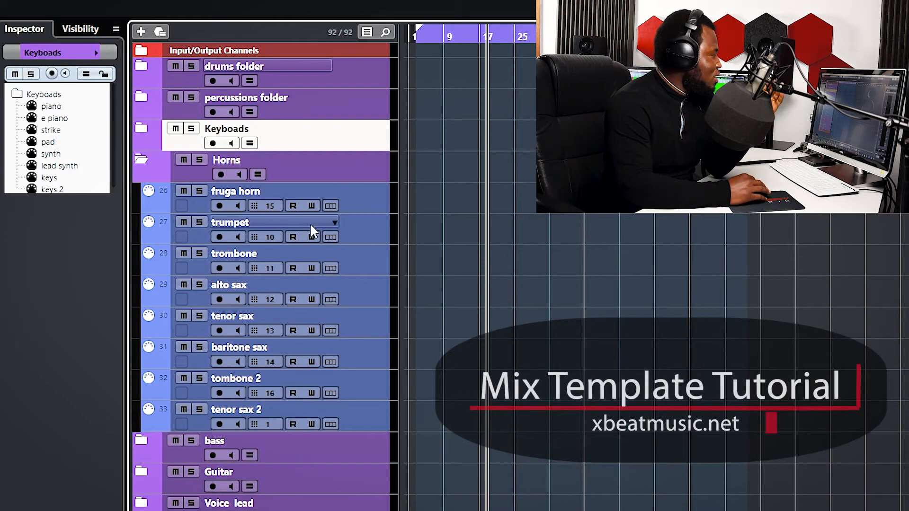
Collapse the Horns folder and view the track commands available for it without applying any
{"action": "left_click", "coordinate": [141, 160]}
{"action": "left_click", "coordinate": [314, 175]}
{"action": "right_click", "coordinate": [319, 175]}
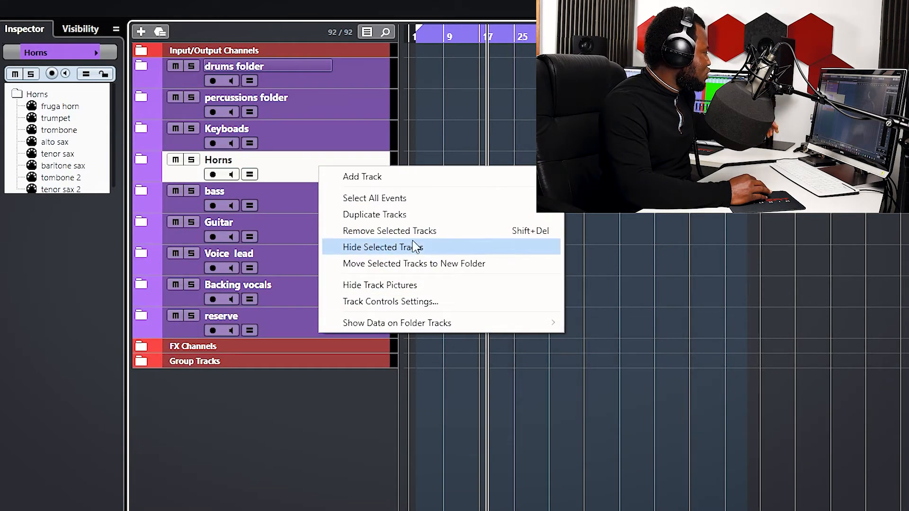
{"action": "left_click", "coordinate": [277, 166]}
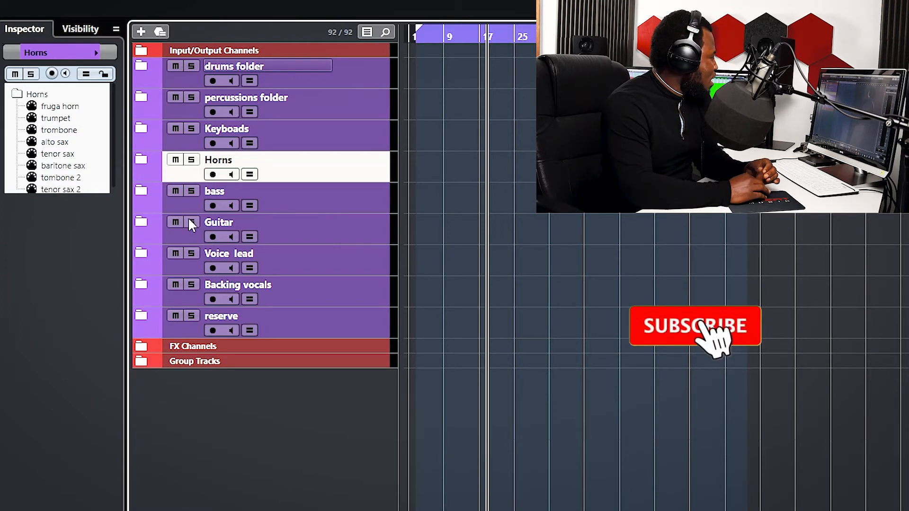
Examine the tracks inside the bass and Guitar folders, leaving both folders collapsed
{"action": "left_click", "coordinate": [143, 192]}
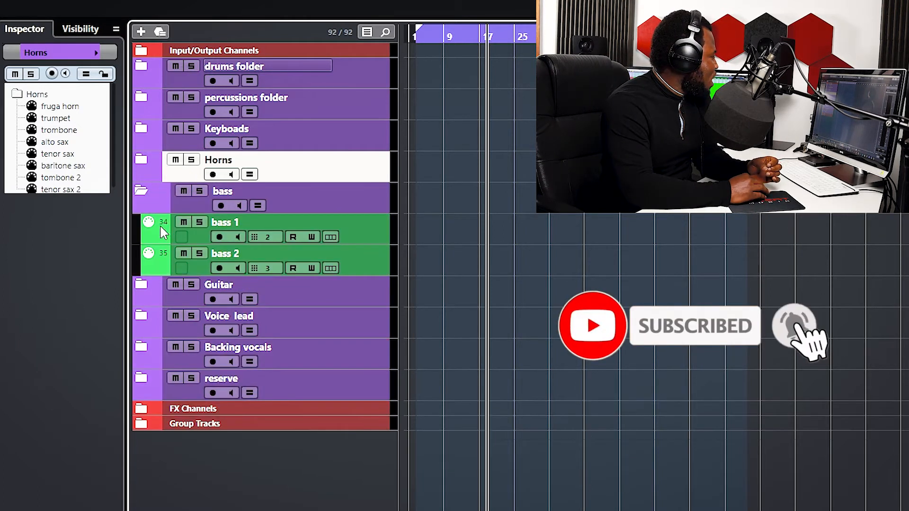
{"action": "left_click", "coordinate": [142, 191]}
{"action": "left_click", "coordinate": [143, 227]}
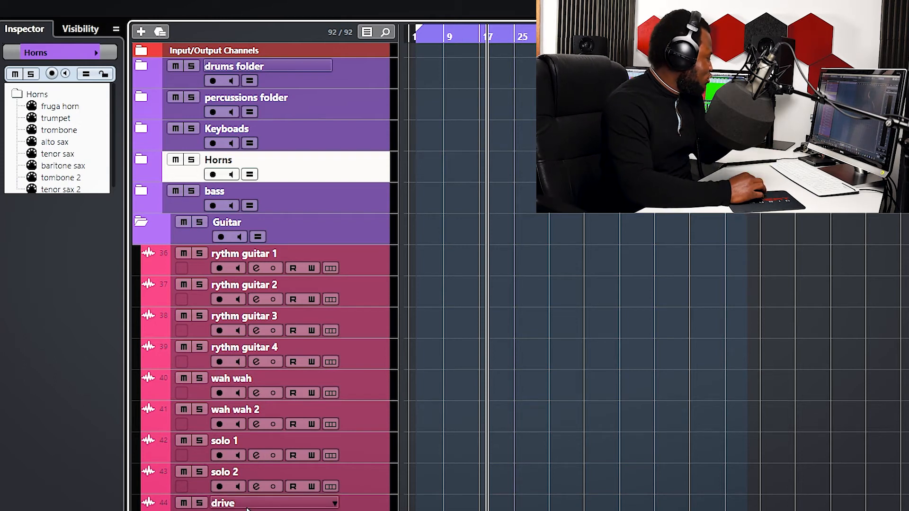
{"action": "left_click", "coordinate": [140, 223]}
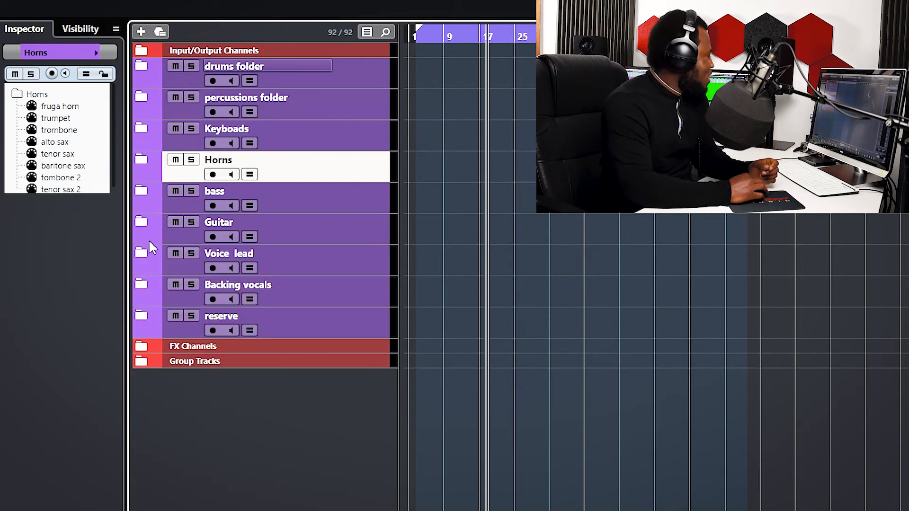
{"action": "left_click", "coordinate": [140, 190]}
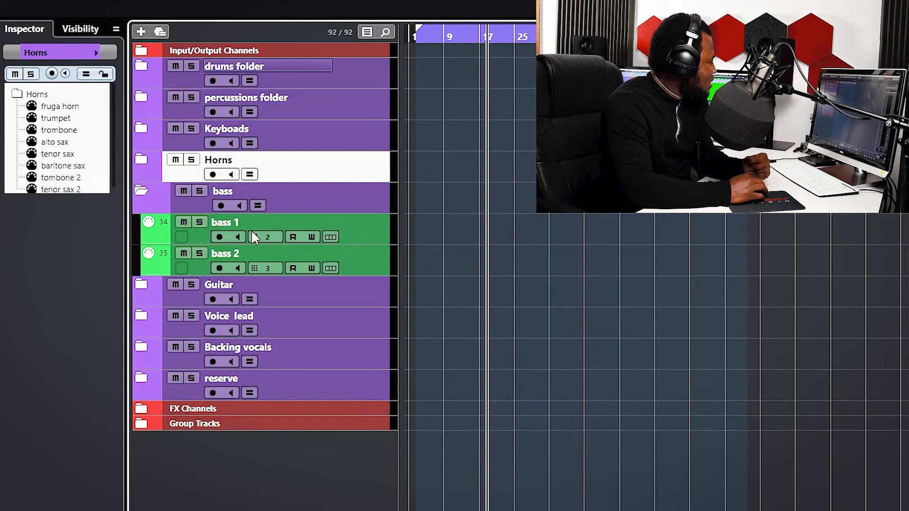
{"action": "left_click", "coordinate": [141, 191]}
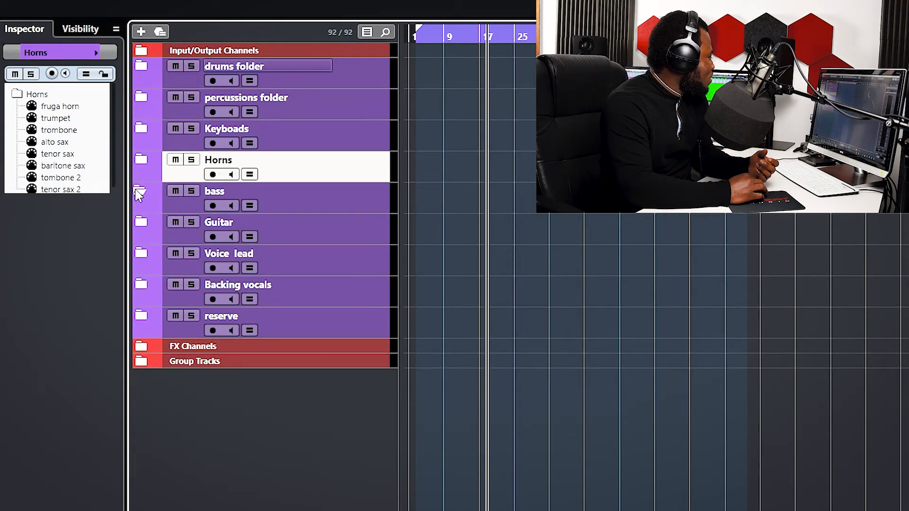
View the track commands for the bass 2 track inside the bass folder, dismiss them, and collapse the folder
{"action": "left_click", "coordinate": [140, 191]}
{"action": "left_click", "coordinate": [368, 266]}
{"action": "right_click", "coordinate": [363, 263]}
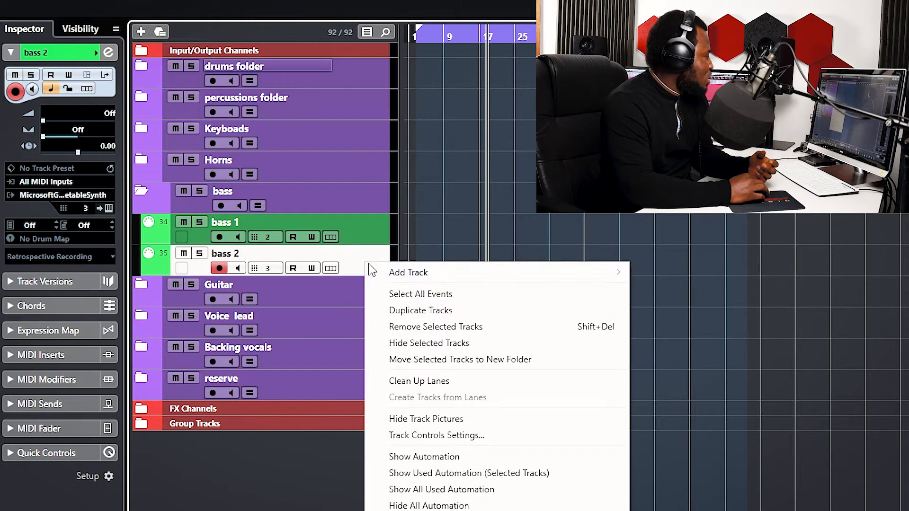
{"action": "mouse_move", "coordinate": [426, 271]}
{"action": "left_click", "coordinate": [588, 231]}
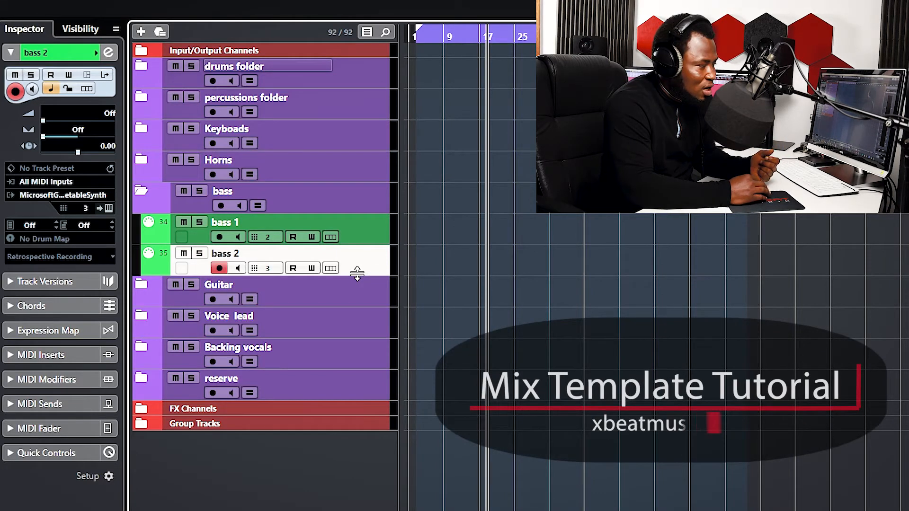
{"action": "left_click", "coordinate": [143, 191]}
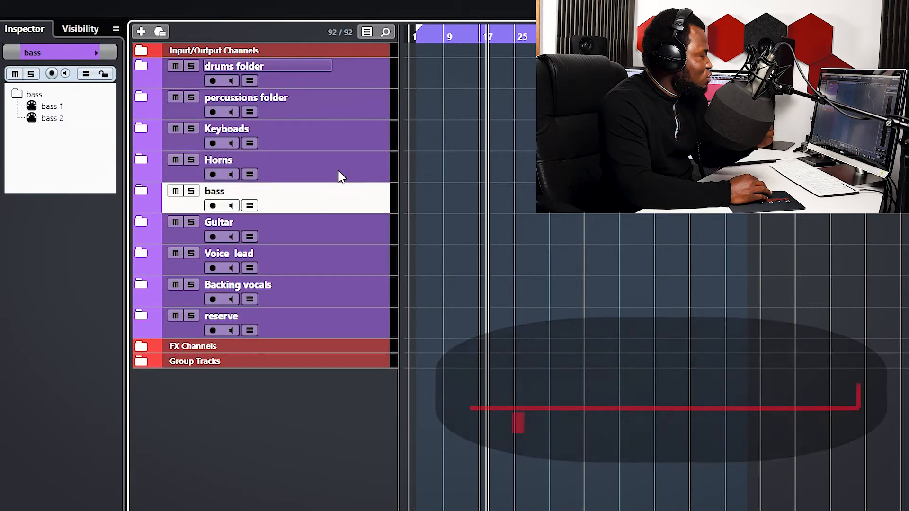
Expand the Horns folder and view the track commands for its tenor sax 2 track
{"action": "left_click", "coordinate": [304, 170]}
{"action": "left_click", "coordinate": [142, 160]}
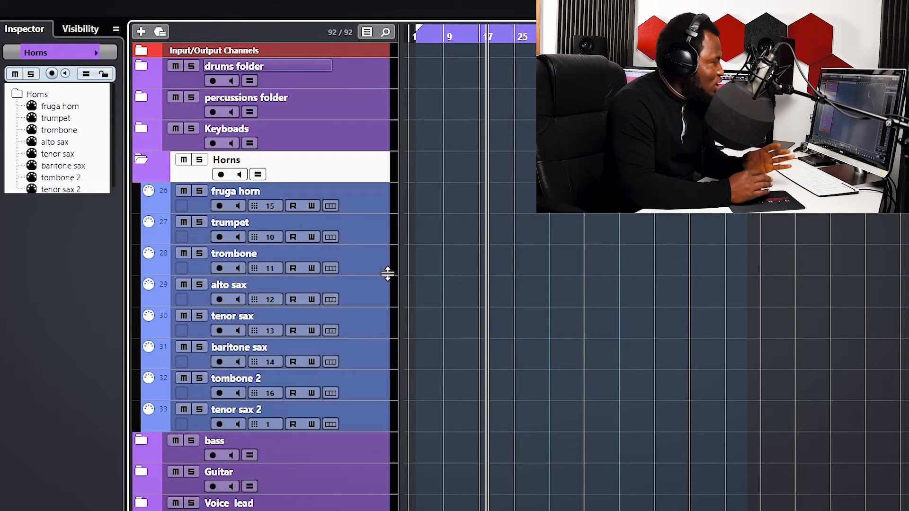
{"action": "left_click", "coordinate": [368, 425]}
{"action": "right_click", "coordinate": [368, 425]}
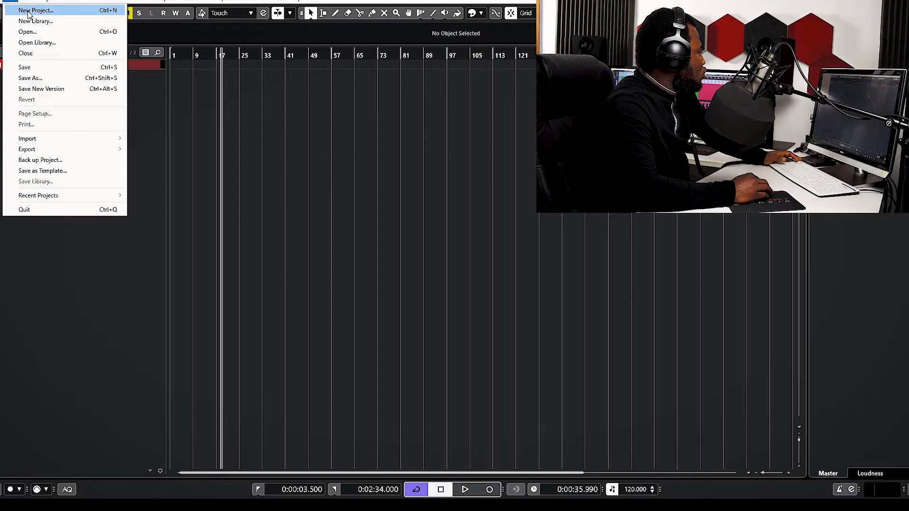
View the new-project options, cancel them, and switch back to the finished template project to review its folder tracks
{"action": "left_click", "coordinate": [29, 12]}
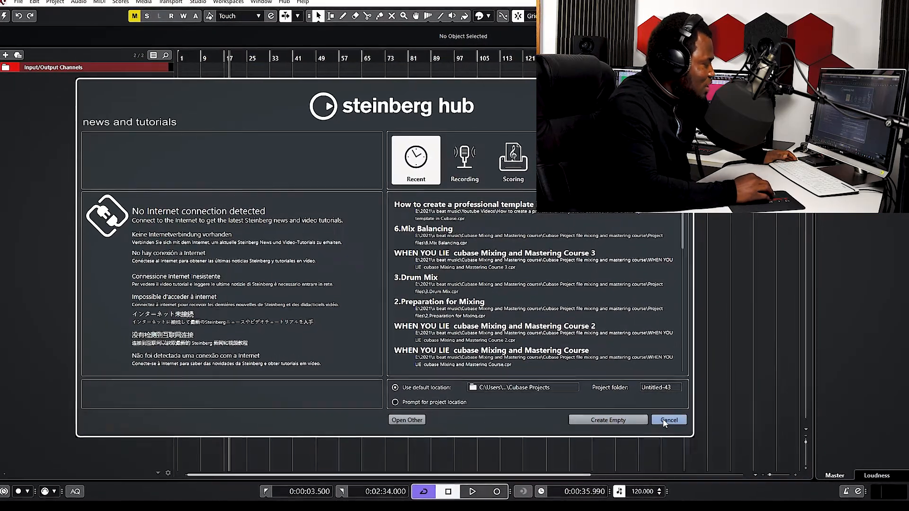
{"action": "left_click", "coordinate": [663, 419]}
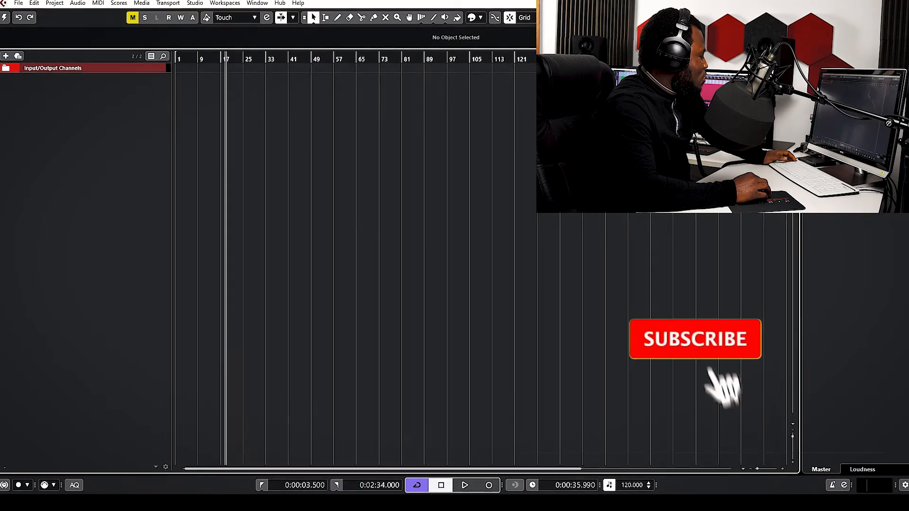
{"action": "mouse_move", "coordinate": [359, 503]}
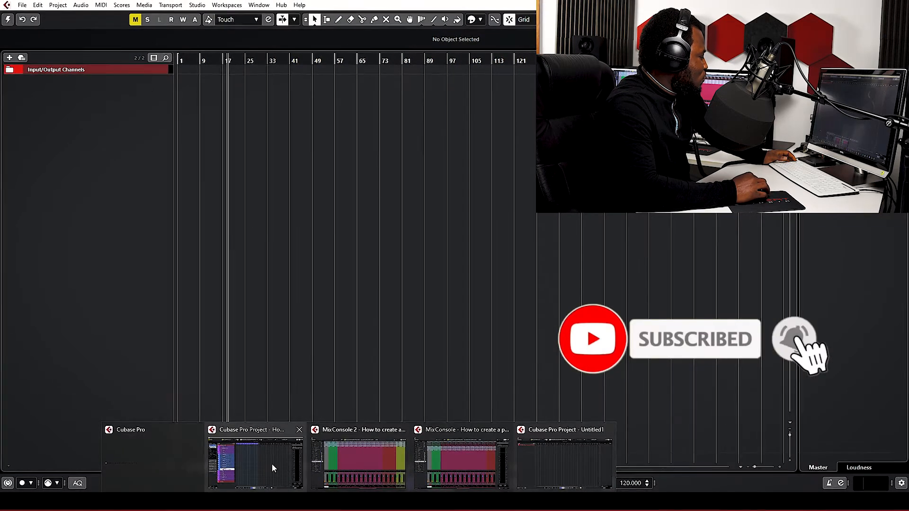
{"action": "left_click", "coordinate": [272, 469]}
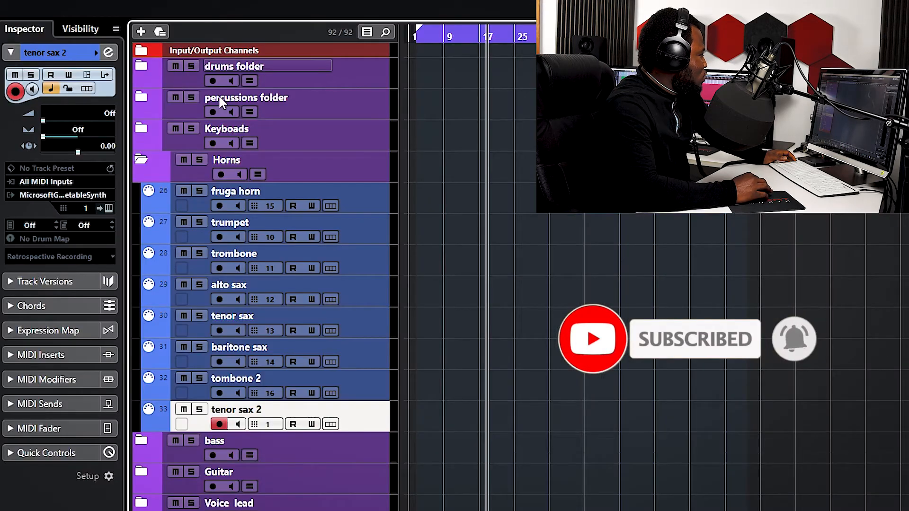
{"action": "left_click", "coordinate": [336, 74]}
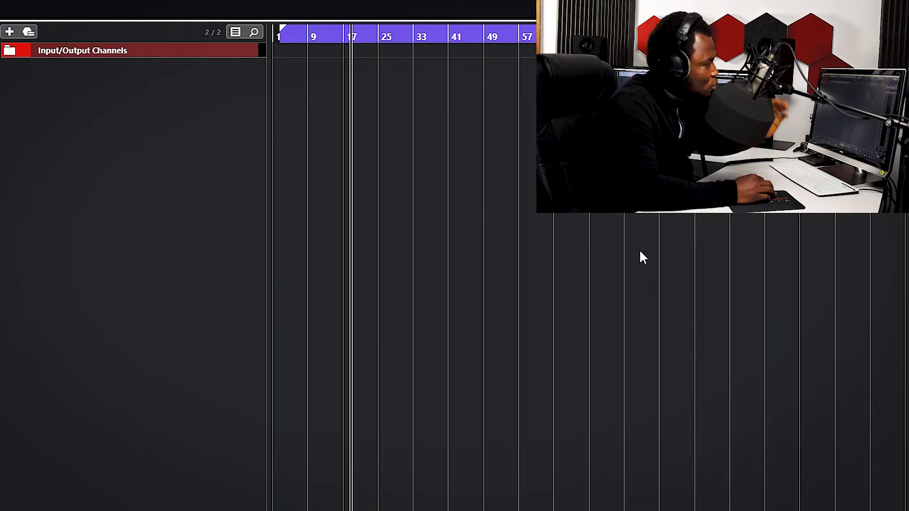
Add one folder track named "Drums folder" to the empty project
{"action": "right_click", "coordinate": [176, 89]}
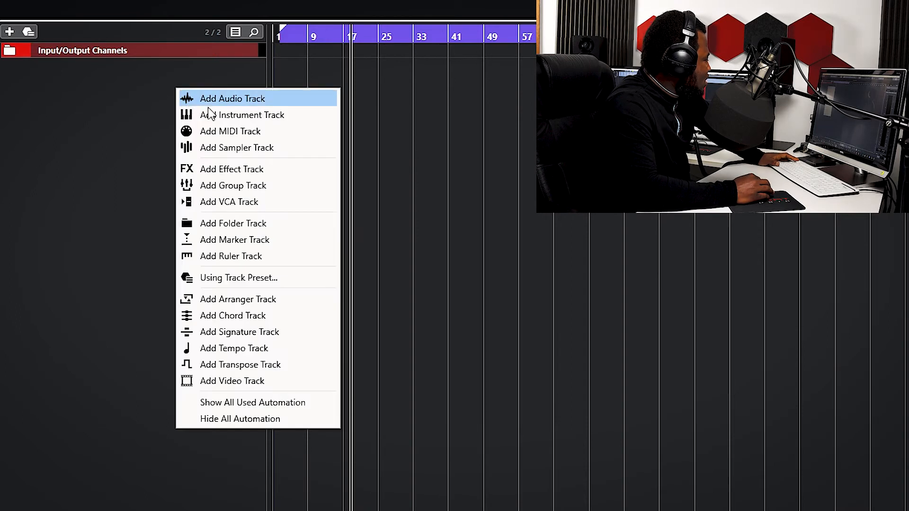
{"action": "left_click", "coordinate": [258, 223]}
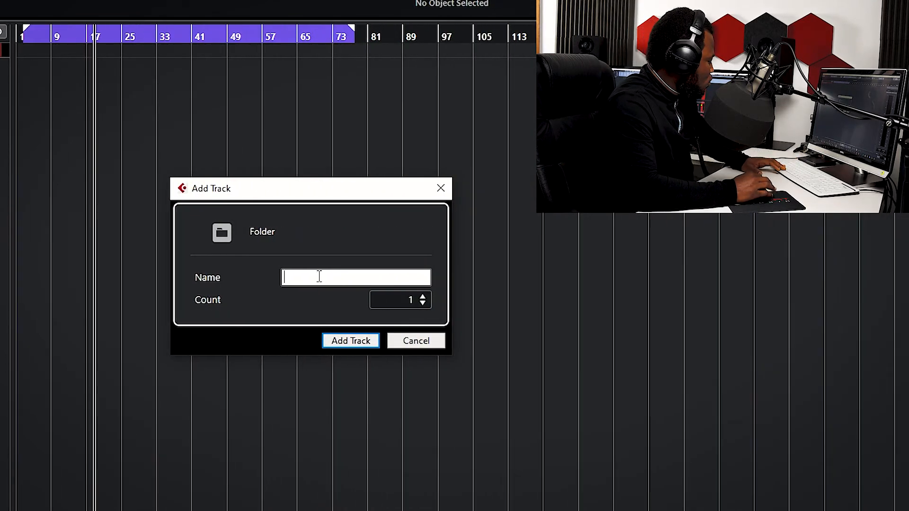
{"action": "type", "text": "Drums"}
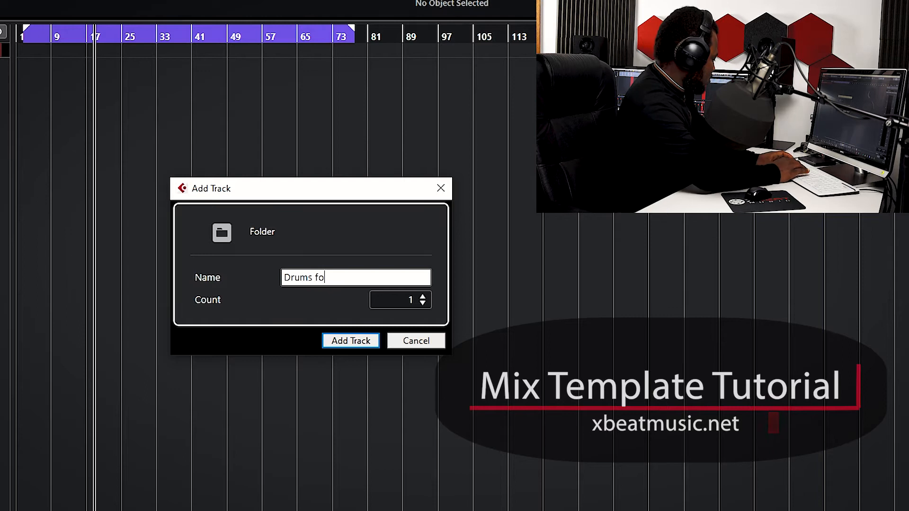
{"action": "type", "text": " folder"}
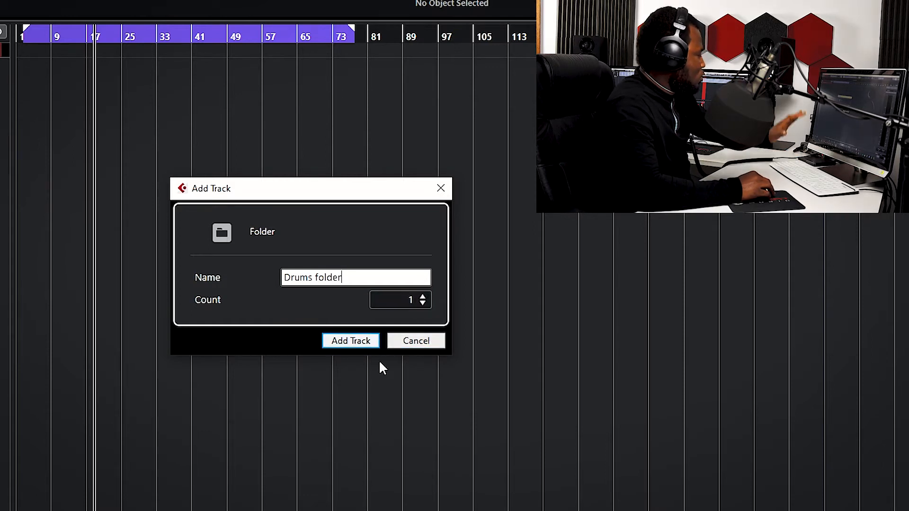
{"action": "left_click", "coordinate": [352, 340]}
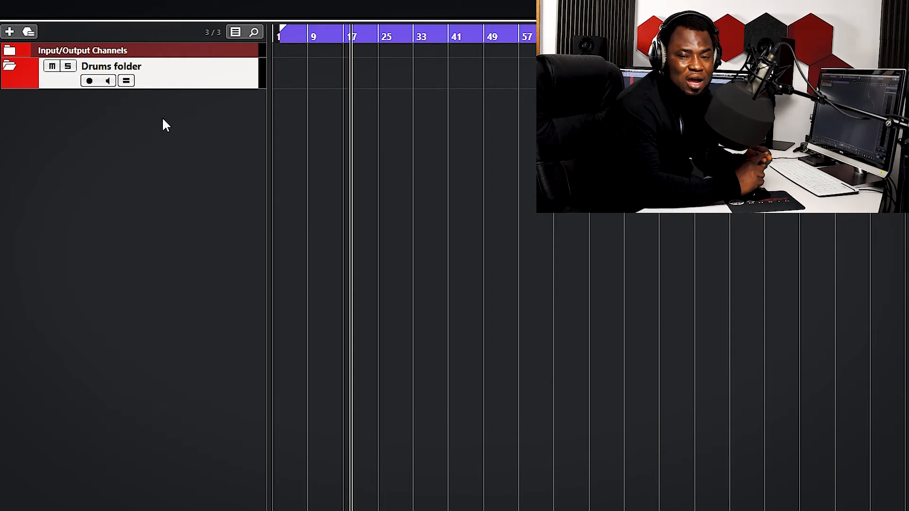
Add one MIDI track named "kick" below the Drums folder
{"action": "right_click", "coordinate": [209, 124]}
{"action": "left_click", "coordinate": [274, 161]}
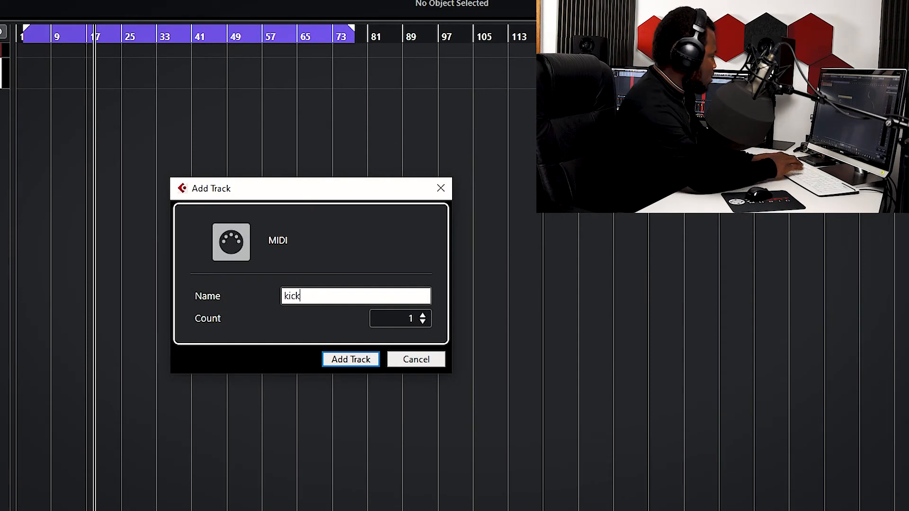
{"action": "left_click", "coordinate": [360, 354]}
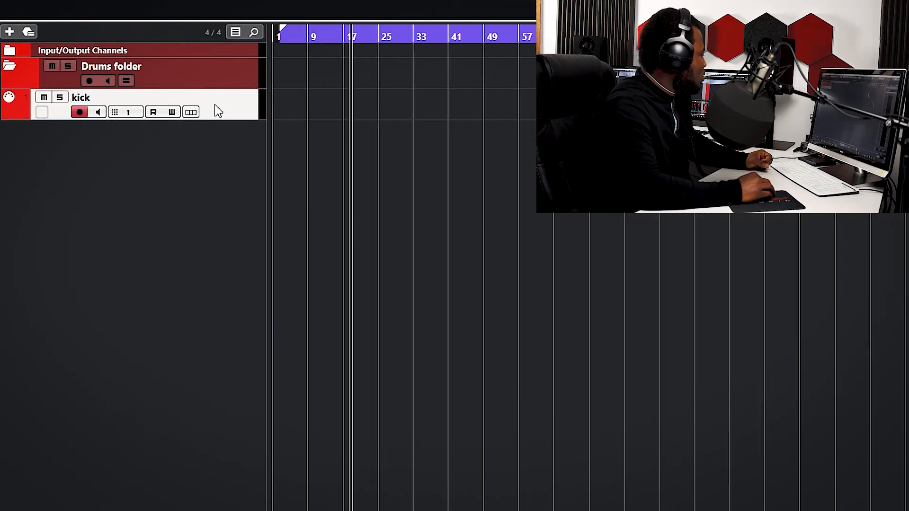
Move the kick track into the Drums folder, then collapse and expand the folder to check its contents
{"action": "left_click_drag", "start_coordinate": [219, 112], "coordinate": [205, 83]}
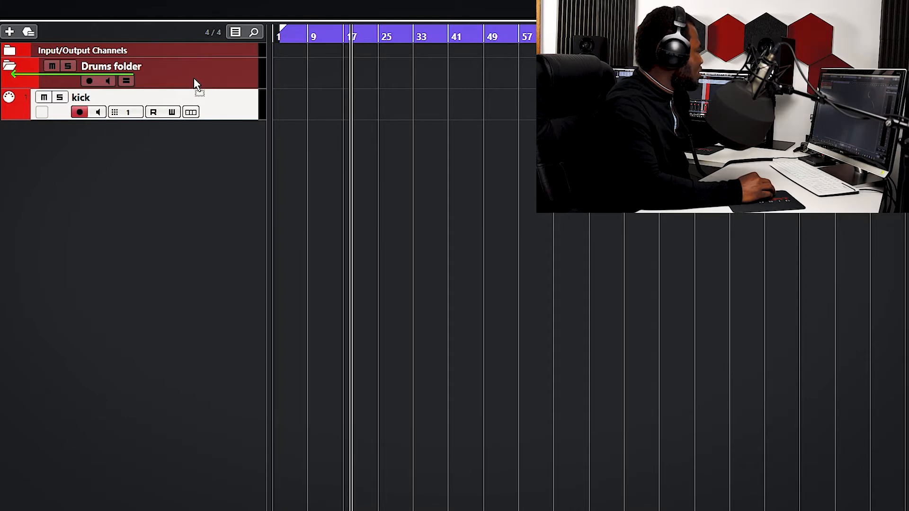
{"action": "left_click_drag", "start_coordinate": [194, 84], "coordinate": [194, 83]}
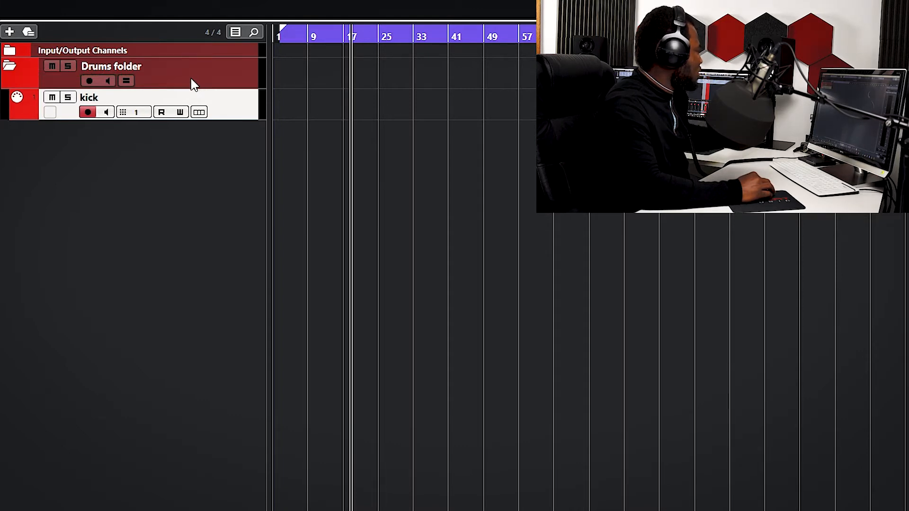
{"action": "left_click", "coordinate": [11, 68]}
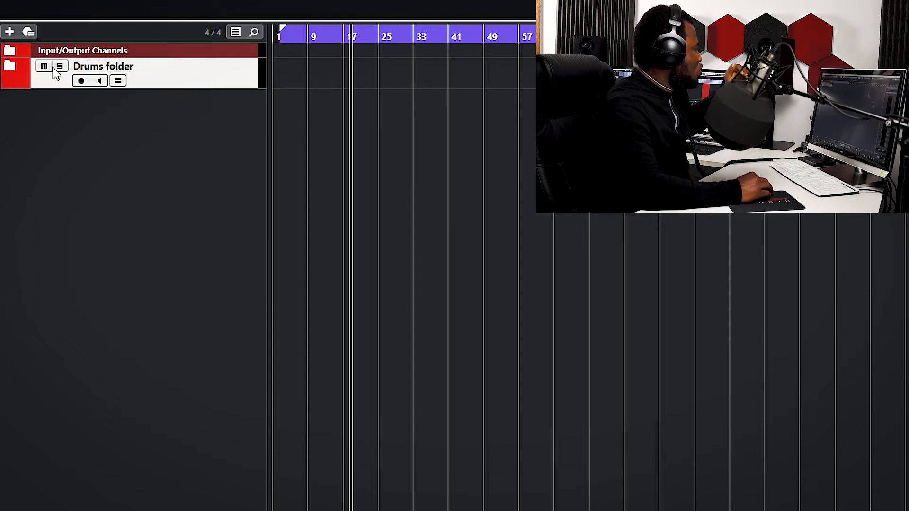
{"action": "left_click", "coordinate": [11, 64]}
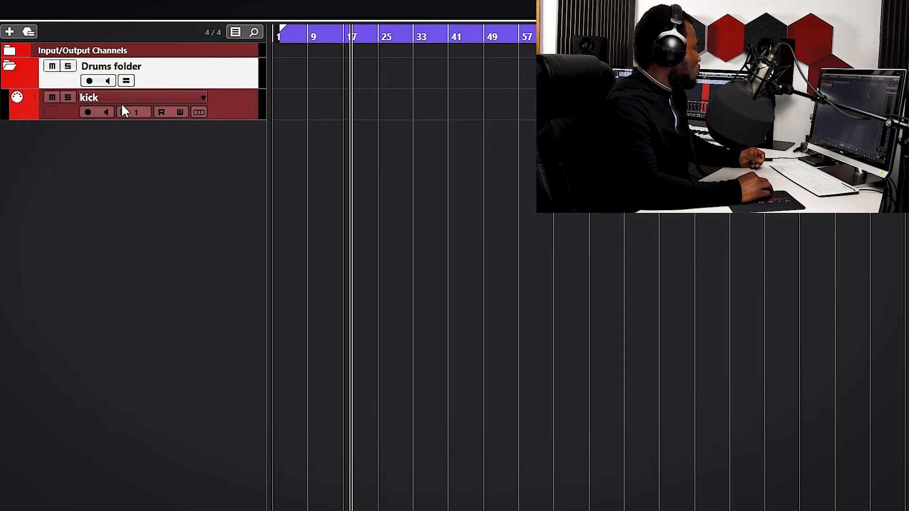
{"action": "left_click", "coordinate": [230, 110]}
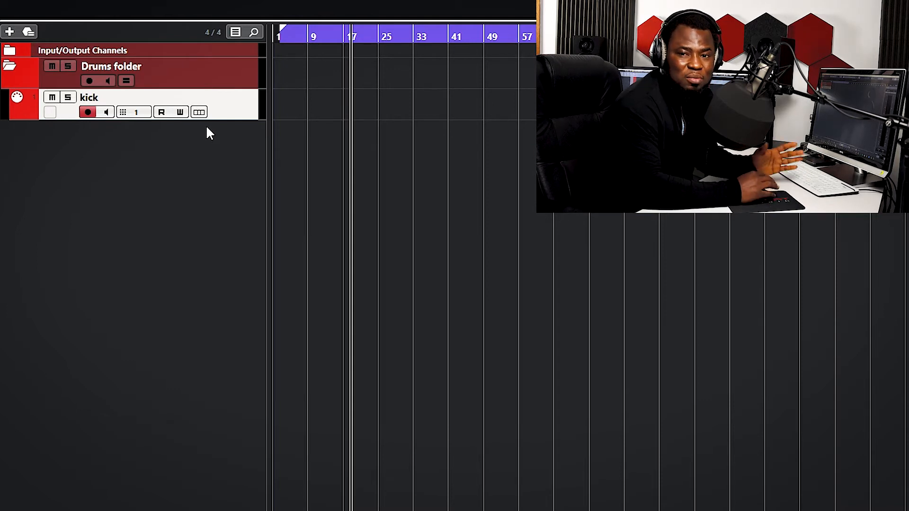
Start a new audio track with Mono In 1 (In 1) as its audio input and a Stereo configuration
{"action": "right_click", "coordinate": [201, 182]}
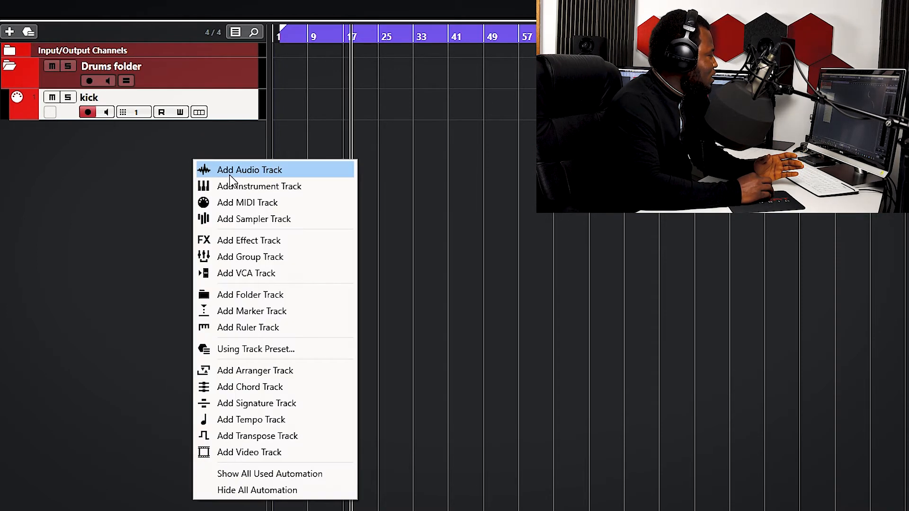
{"action": "left_click", "coordinate": [226, 170]}
{"action": "left_click", "coordinate": [527, 295]}
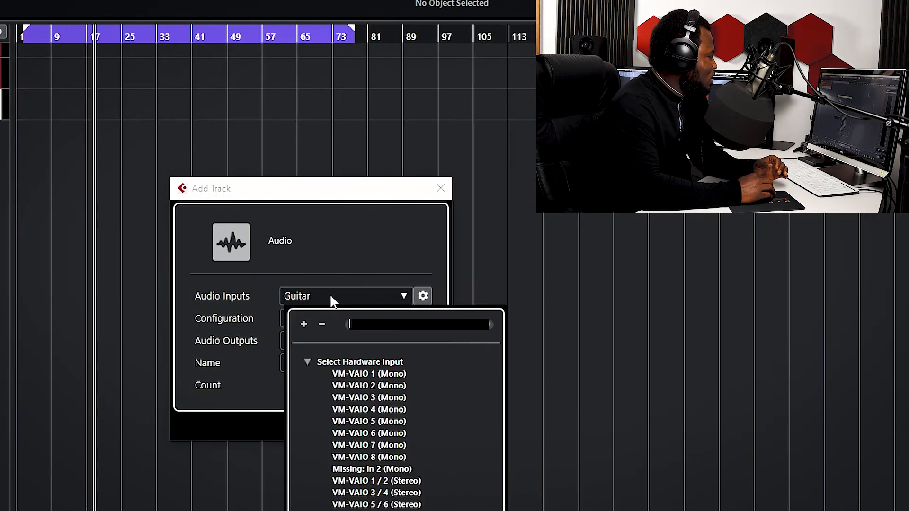
{"action": "left_click", "coordinate": [342, 363]}
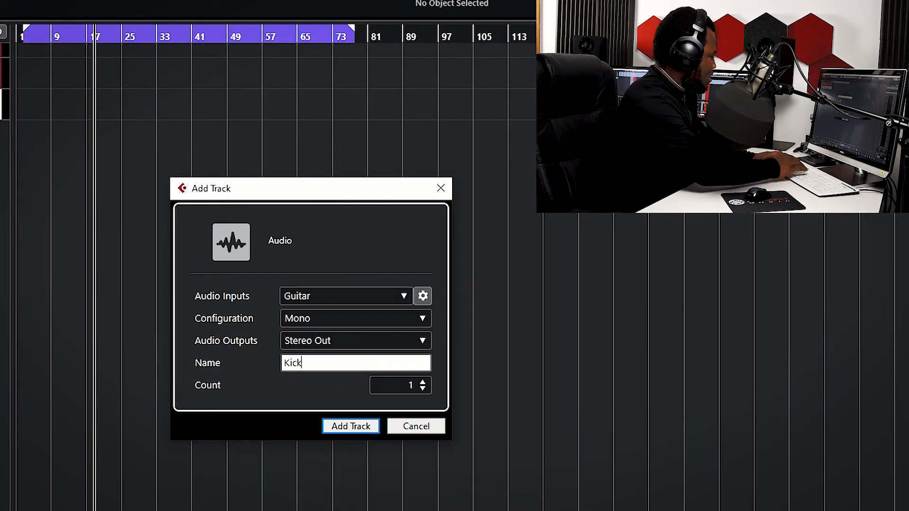
{"action": "left_click", "coordinate": [345, 295]}
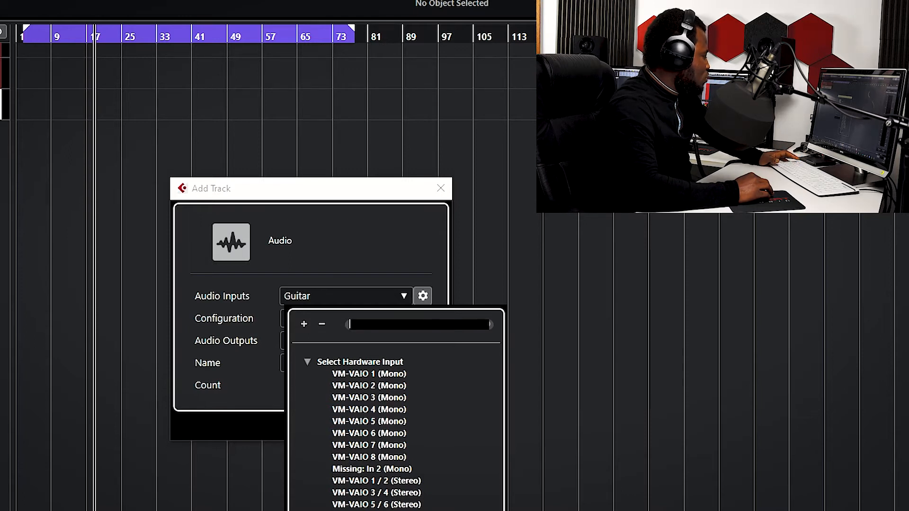
{"action": "left_click", "coordinate": [360, 510]}
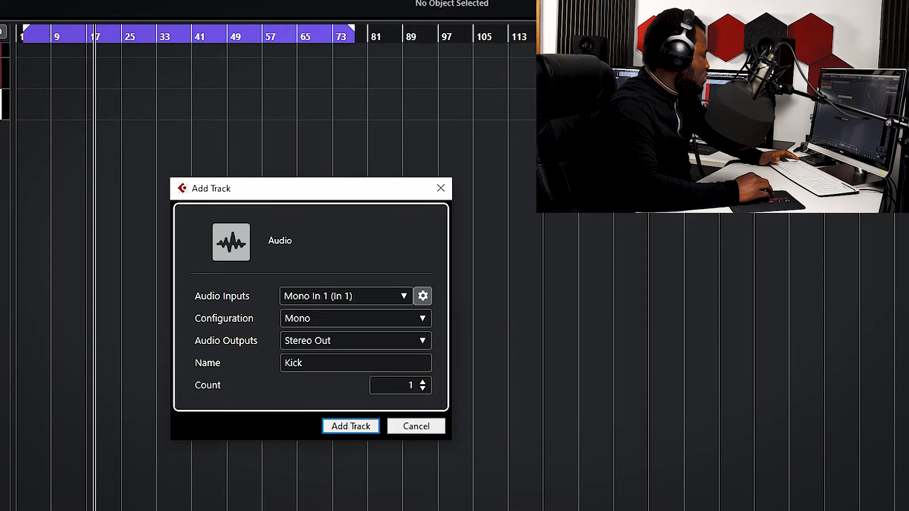
{"action": "left_click", "coordinate": [328, 323]}
{"action": "left_click", "coordinate": [339, 353]}
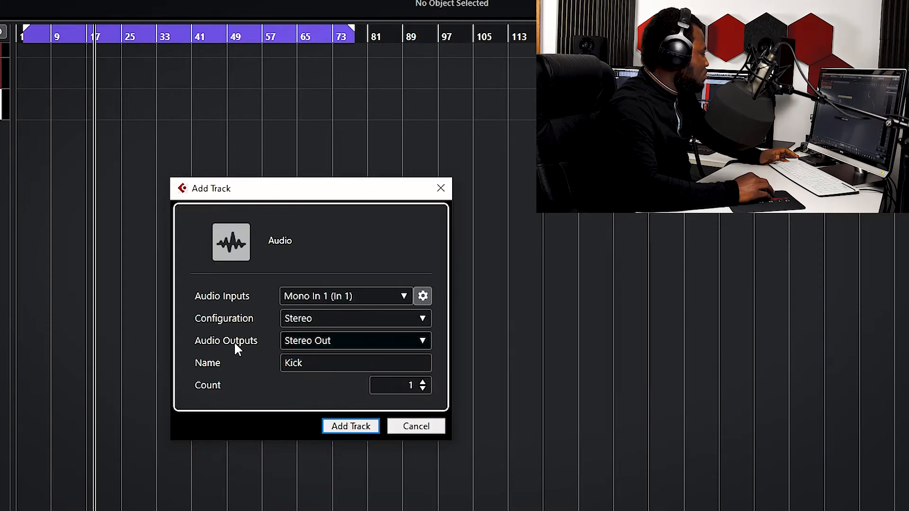
Keep Stereo Out as the new audio track's output, name the track "Live kick", and add it
{"action": "left_click", "coordinate": [336, 340]}
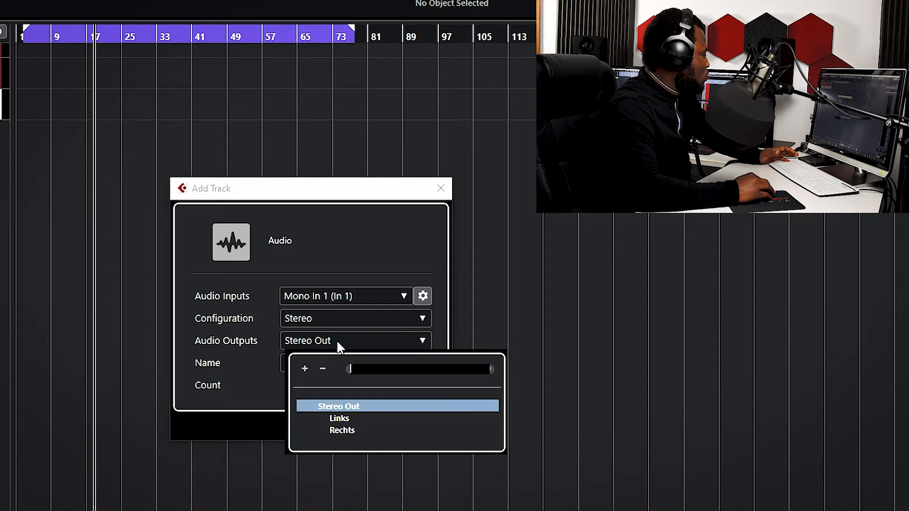
{"action": "left_click", "coordinate": [263, 369]}
{"action": "left_click", "coordinate": [342, 364]}
{"action": "left_click", "coordinate": [347, 362]}
{"action": "double_click", "coordinate": [335, 363]}
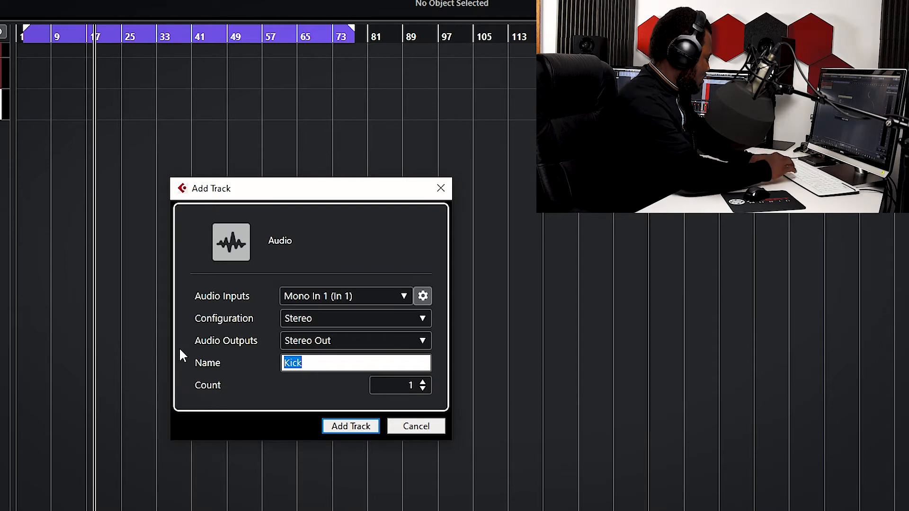
{"action": "type", "text": "Live kick"}
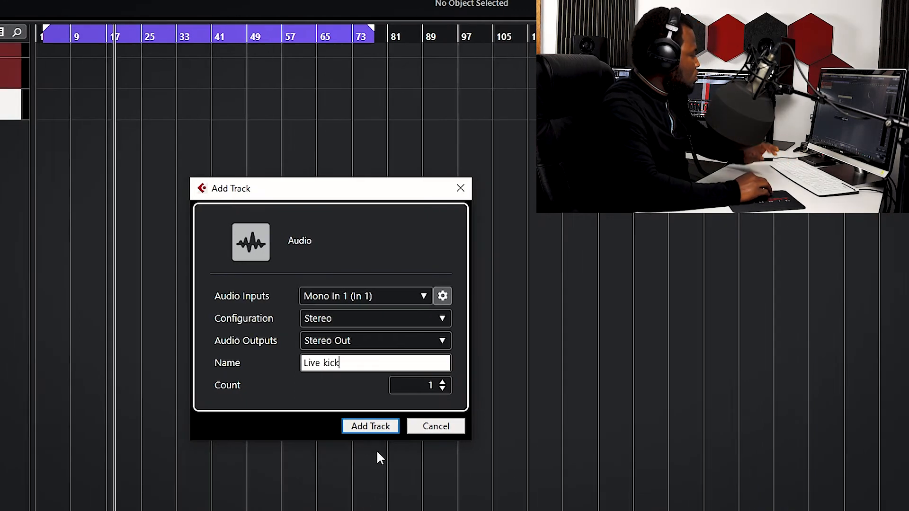
{"action": "left_click", "coordinate": [438, 427]}
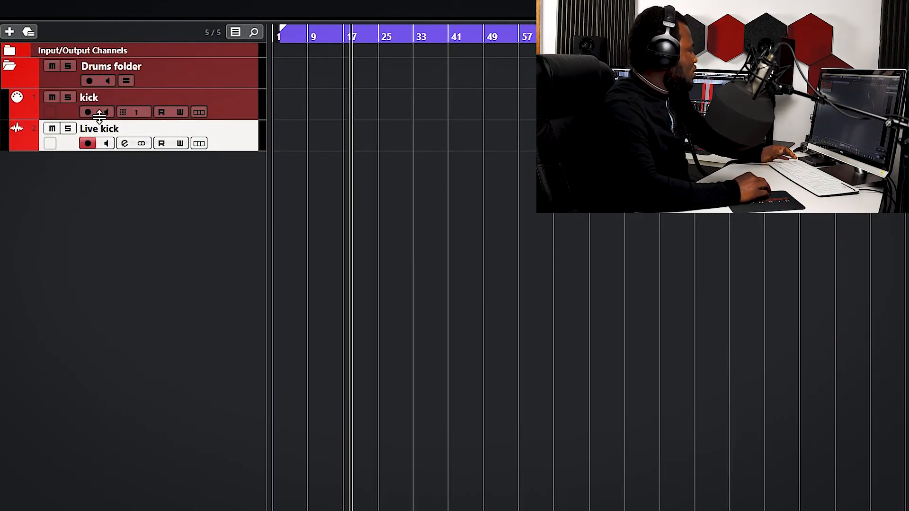
Collapse and expand the Drums folder to check that it holds both the kick and Live kick tracks
{"action": "left_click", "coordinate": [197, 97]}
{"action": "left_click", "coordinate": [224, 137]}
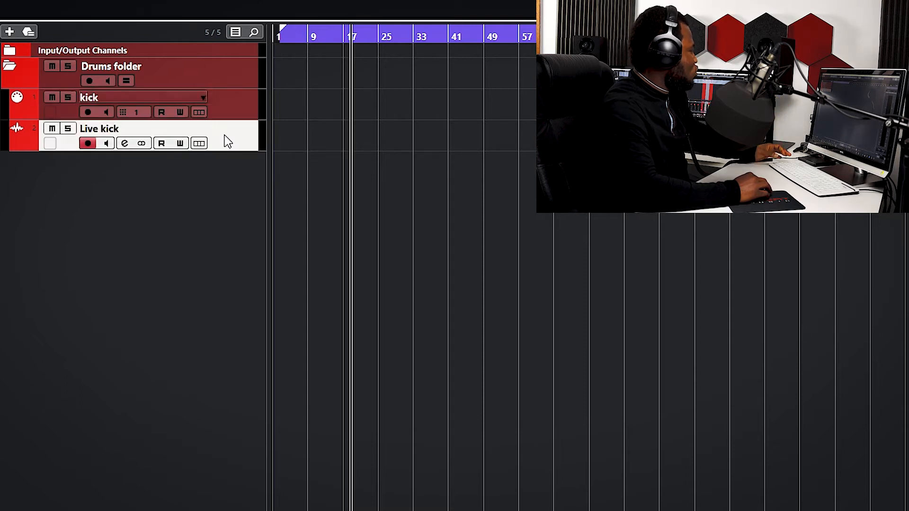
{"action": "left_click", "coordinate": [23, 75]}
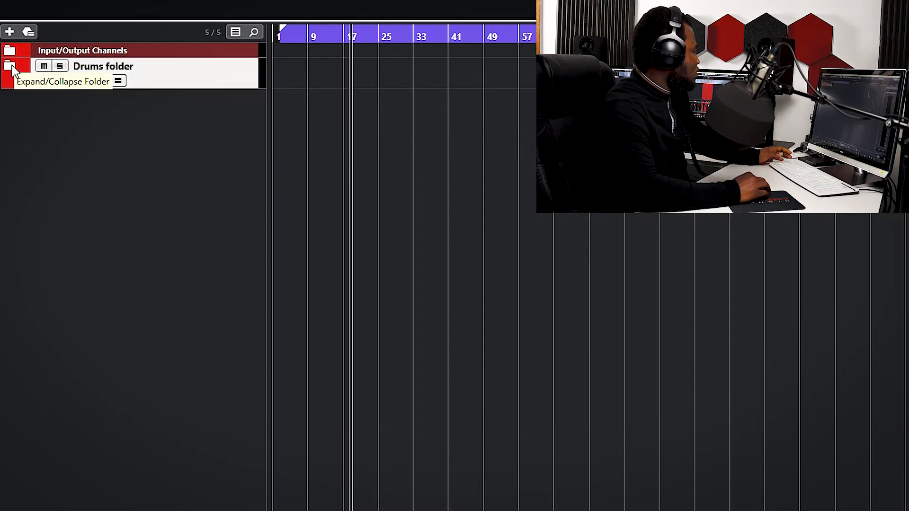
{"action": "left_click", "coordinate": [222, 146]}
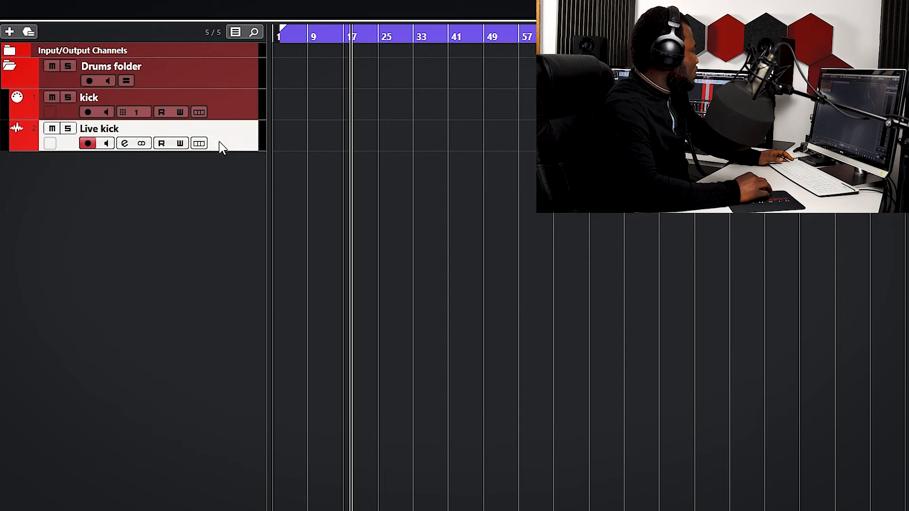
Move the Live kick track out above the Drums folder, return it to the collapsed folder, and expand the folder
{"action": "left_click_drag", "start_coordinate": [233, 143], "coordinate": [193, 71]}
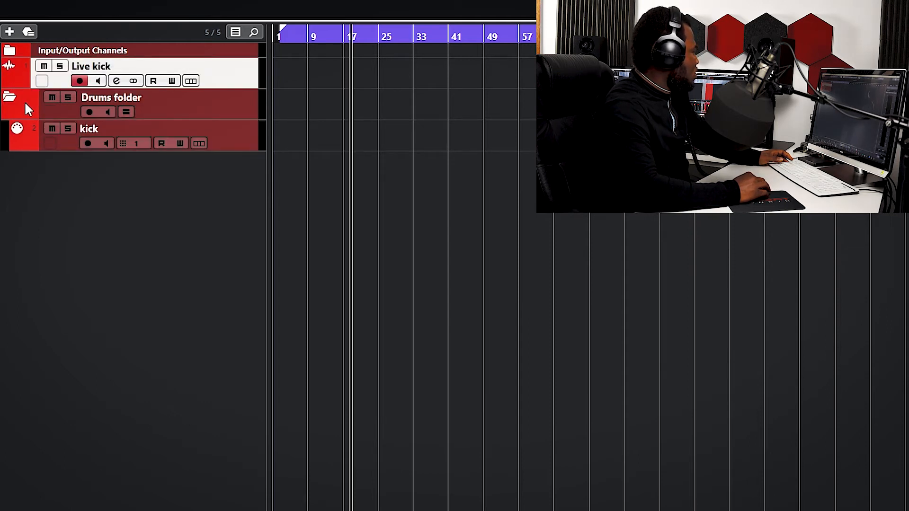
{"action": "left_click", "coordinate": [11, 98]}
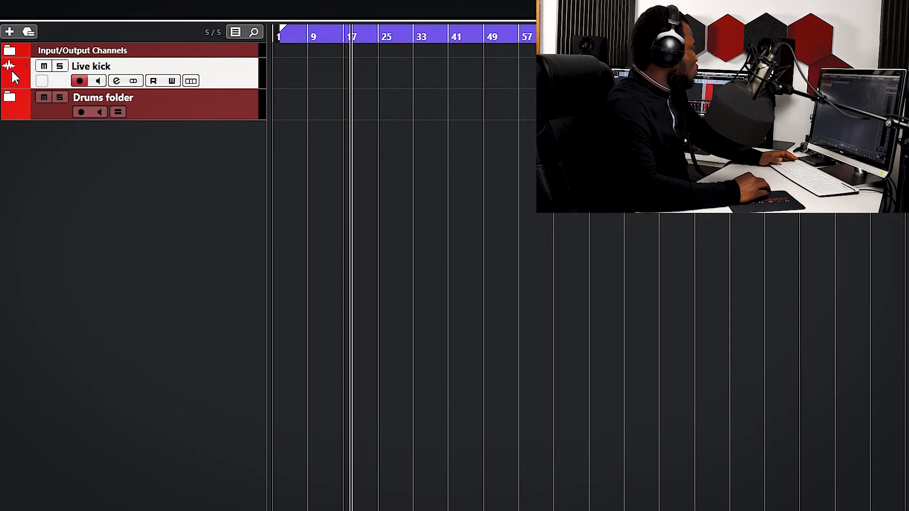
{"action": "left_click_drag", "start_coordinate": [239, 79], "coordinate": [238, 101]}
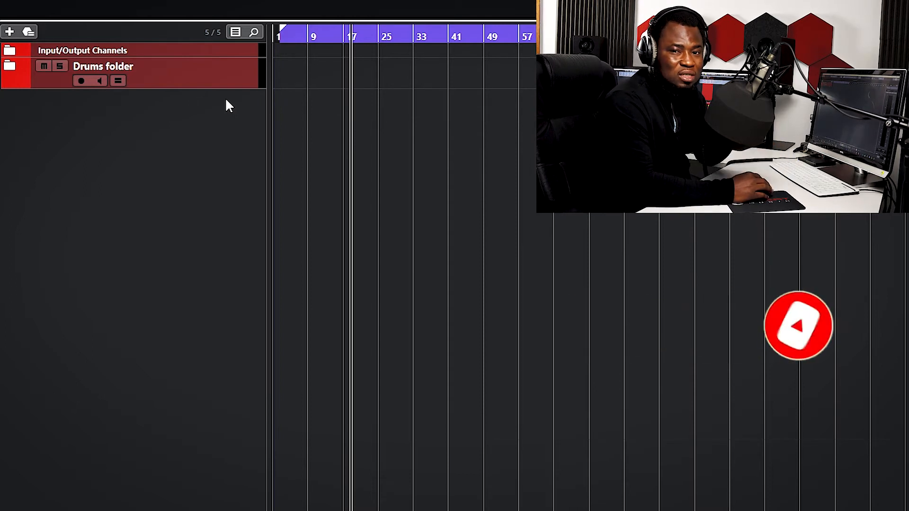
{"action": "left_click", "coordinate": [21, 70]}
{"action": "left_click", "coordinate": [24, 69]}
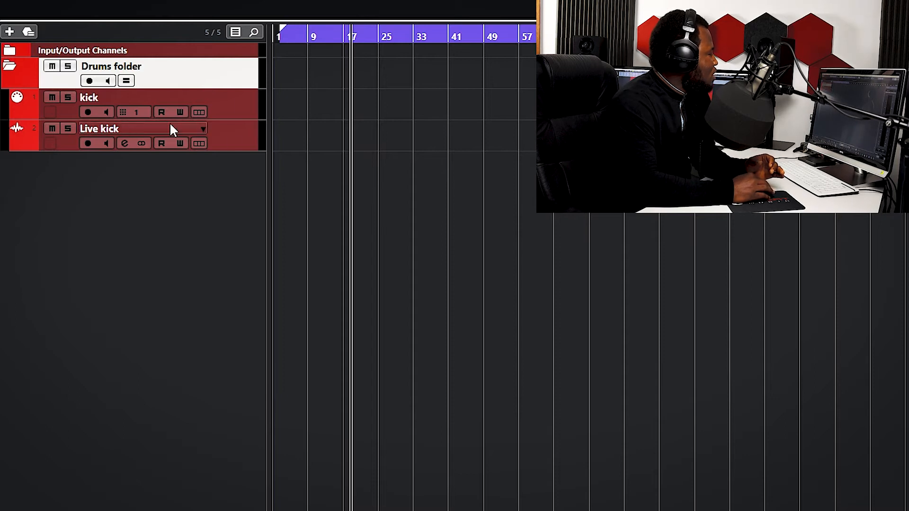
{"action": "left_click", "coordinate": [239, 114]}
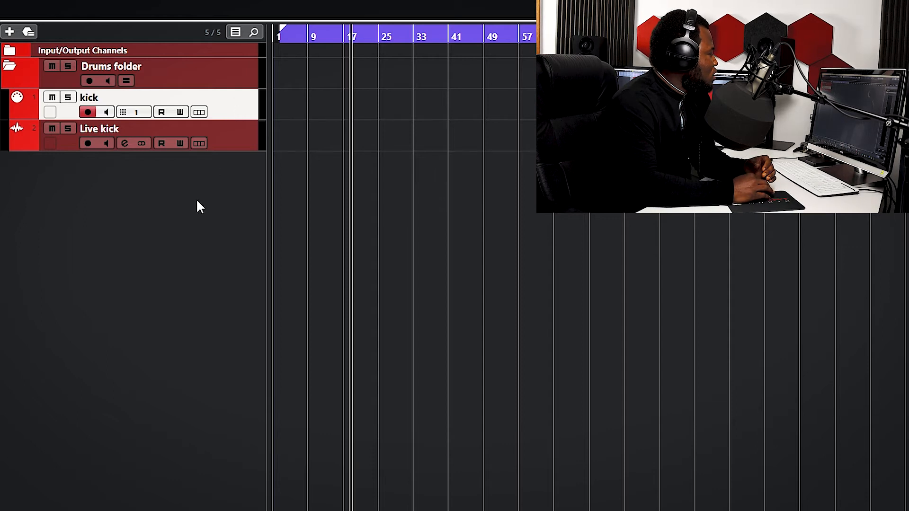
{"action": "right_click", "coordinate": [177, 210]}
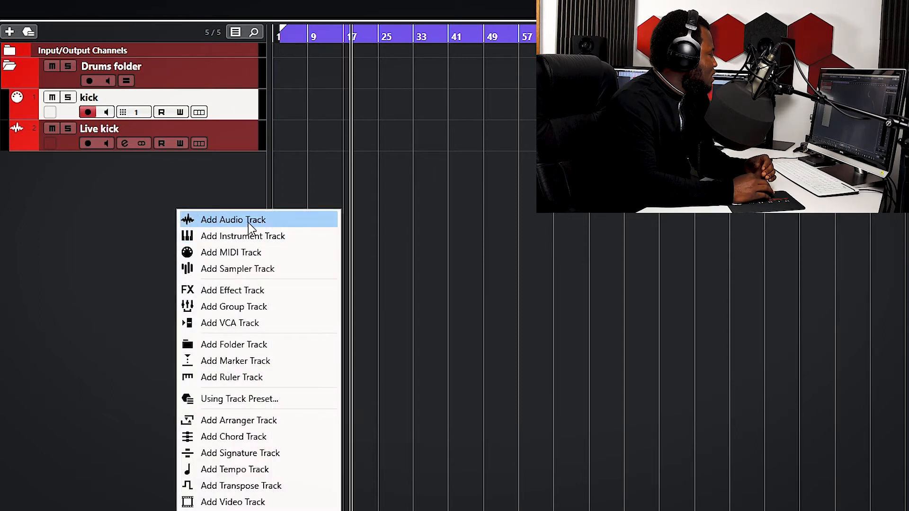
{"action": "left_click", "coordinate": [105, 157]}
{"action": "right_click", "coordinate": [104, 157]}
{"action": "left_click", "coordinate": [48, 204]}
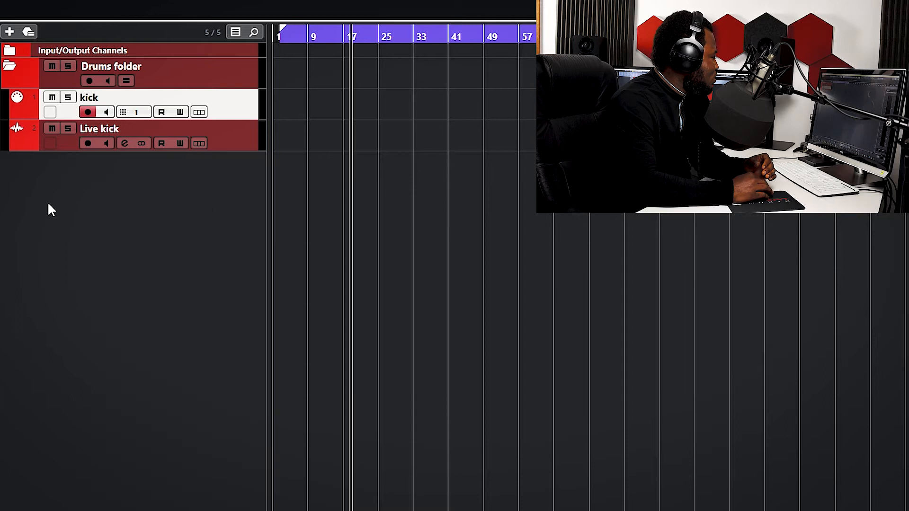
Add one Stereo effect track named "Drum reverb" with REVerence, routed to Stereo Out, and close the effect's plug-in window
{"action": "right_click", "coordinate": [51, 210]}
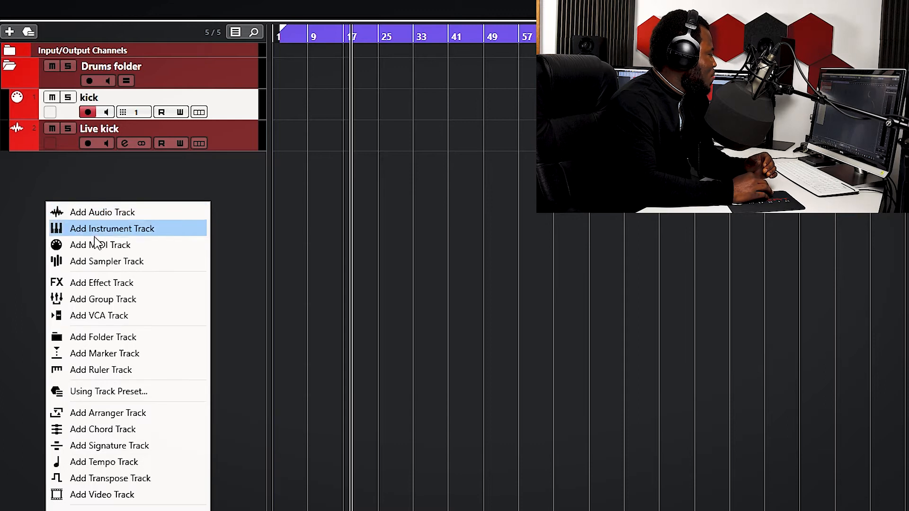
{"action": "left_click", "coordinate": [119, 284]}
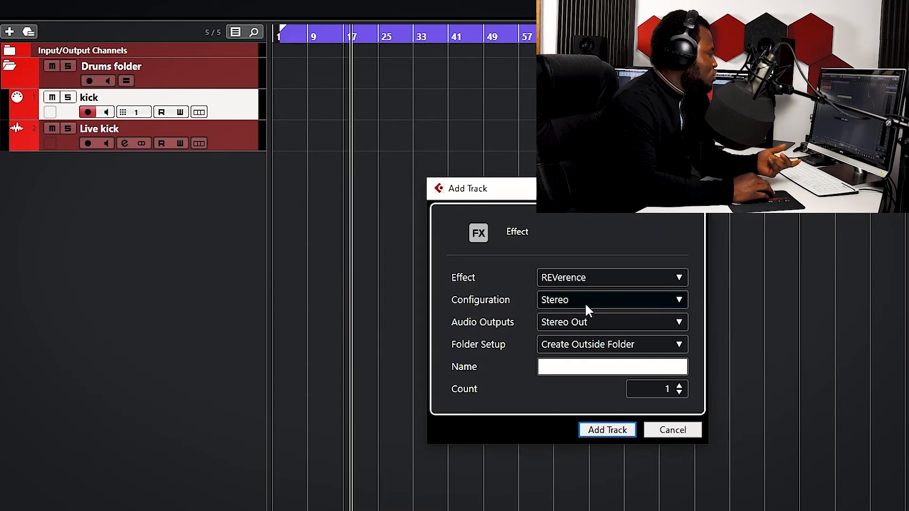
{"action": "left_click", "coordinate": [578, 367]}
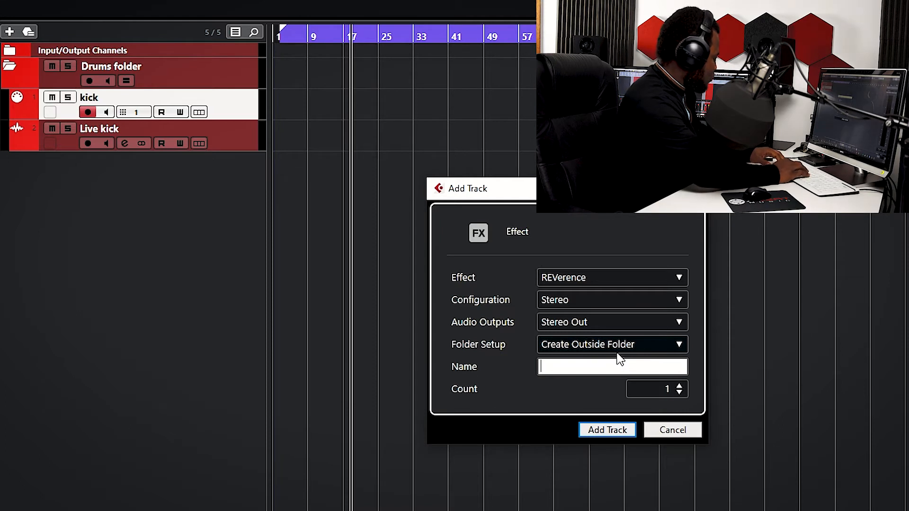
{"action": "type", "text": "ruym reverb"}
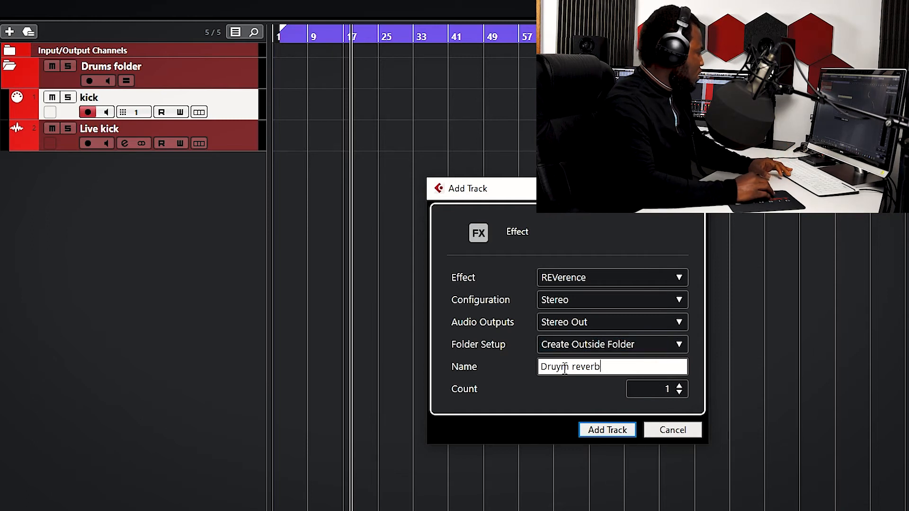
{"action": "key", "text": "BackSpace"}
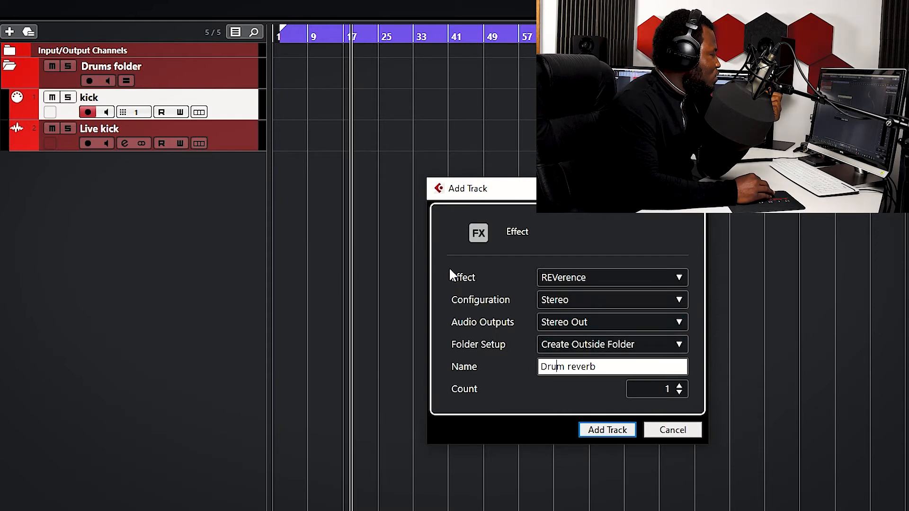
{"action": "left_click", "coordinate": [615, 431]}
{"action": "left_click_drag", "start_coordinate": [422, 85], "coordinate": [680, 119]}
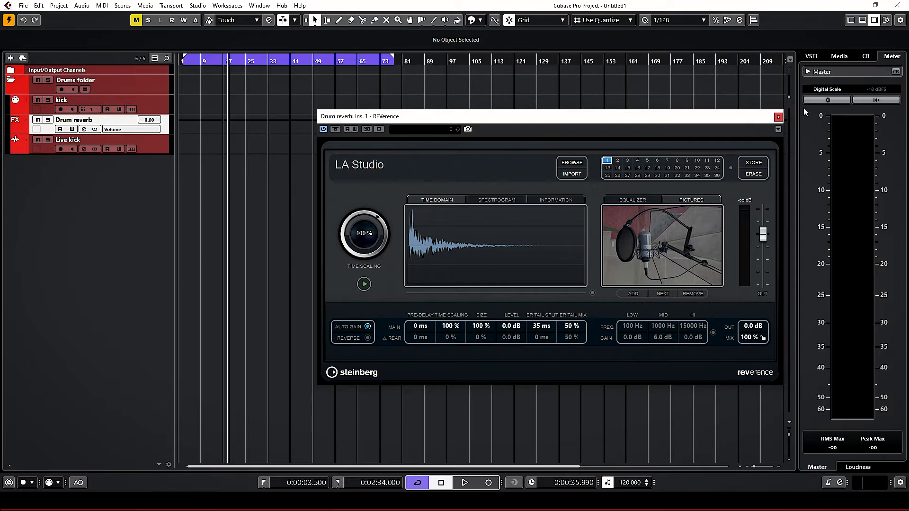
{"action": "left_click", "coordinate": [778, 117]}
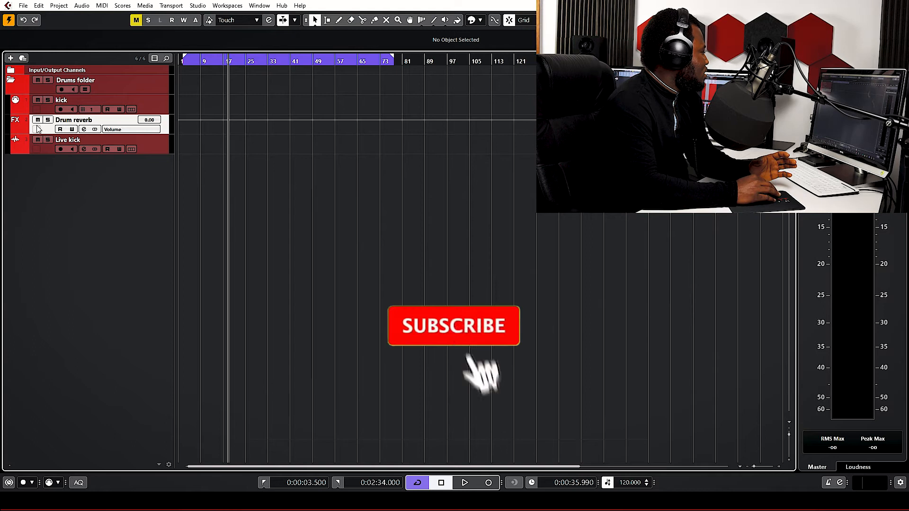
Move the Drum reverb track below Live kick in the Drums folder, and select the kick track
{"action": "left_click", "coordinate": [88, 94]}
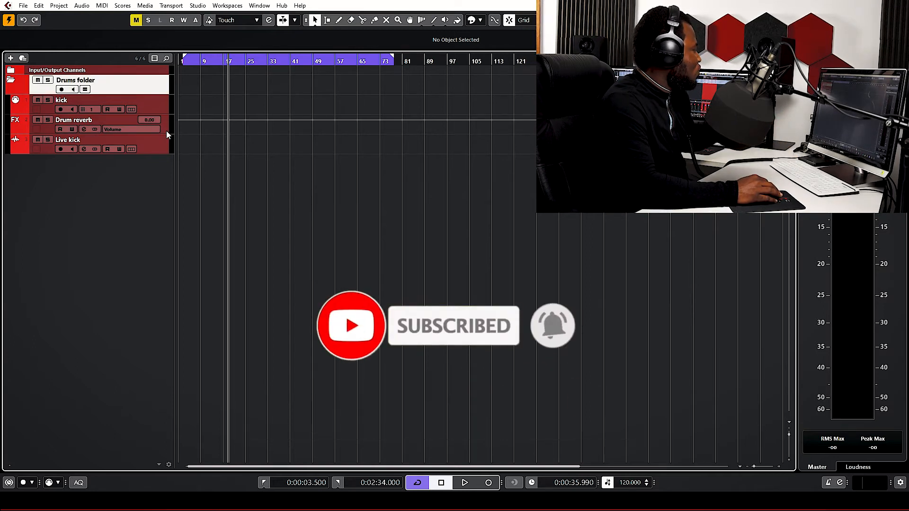
{"action": "left_click", "coordinate": [27, 130]}
{"action": "left_click_drag", "start_coordinate": [27, 129], "coordinate": [31, 154]}
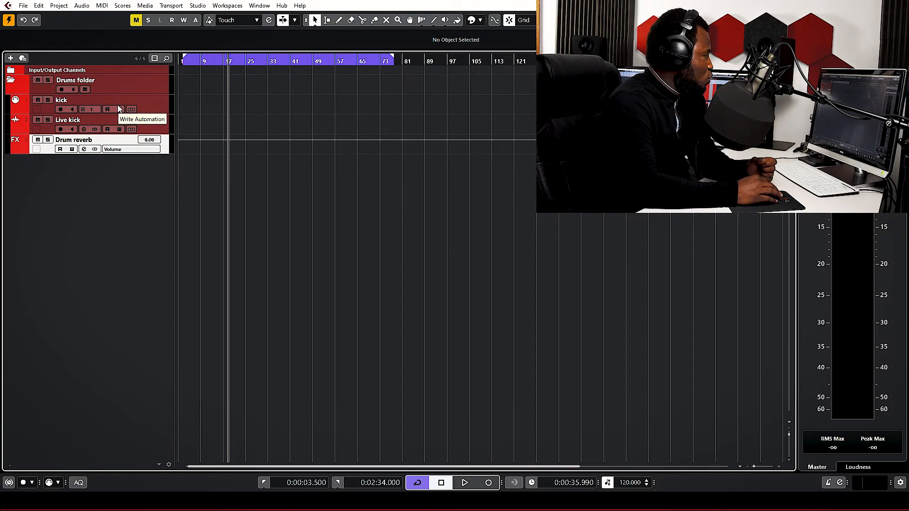
{"action": "left_click", "coordinate": [153, 100]}
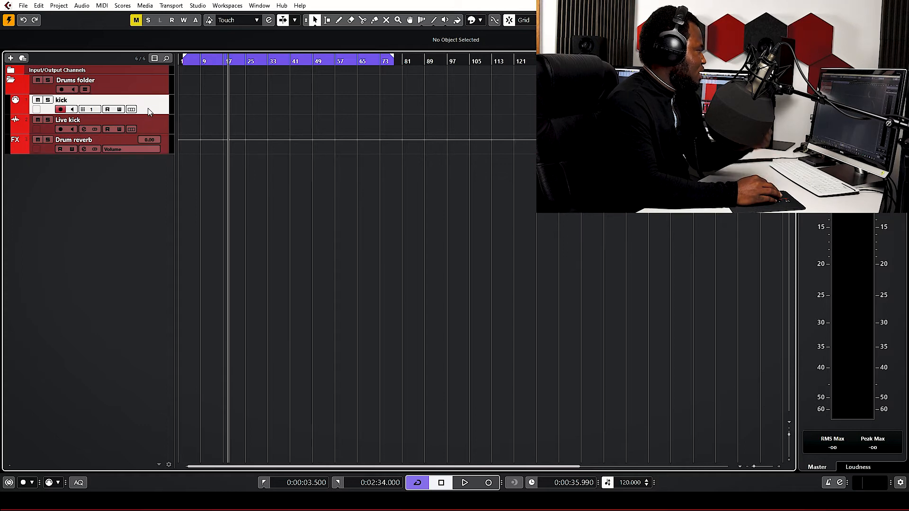
{"action": "left_click", "coordinate": [153, 129]}
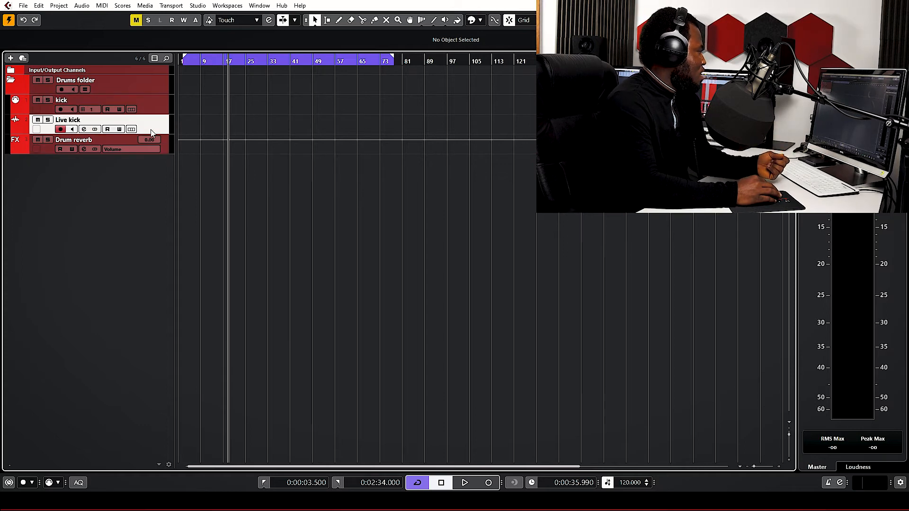
{"action": "right_click", "coordinate": [135, 175]}
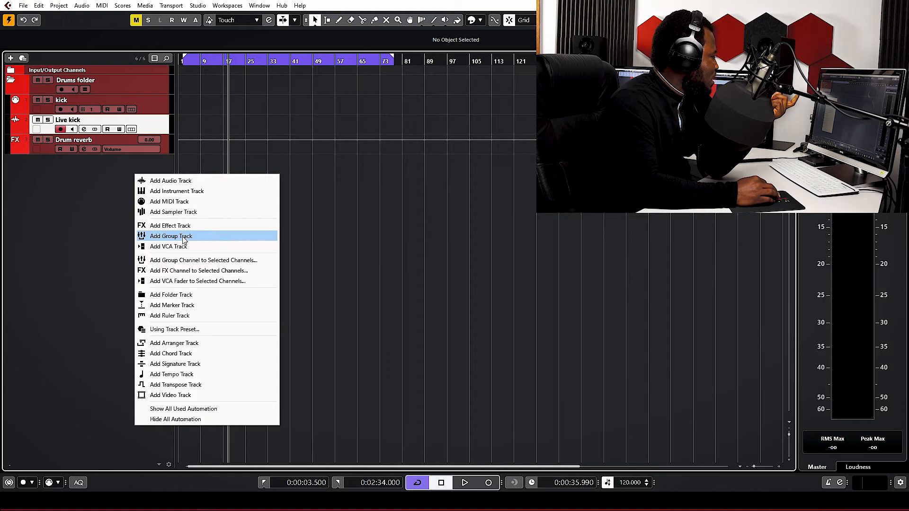
{"action": "right_click", "coordinate": [74, 176]}
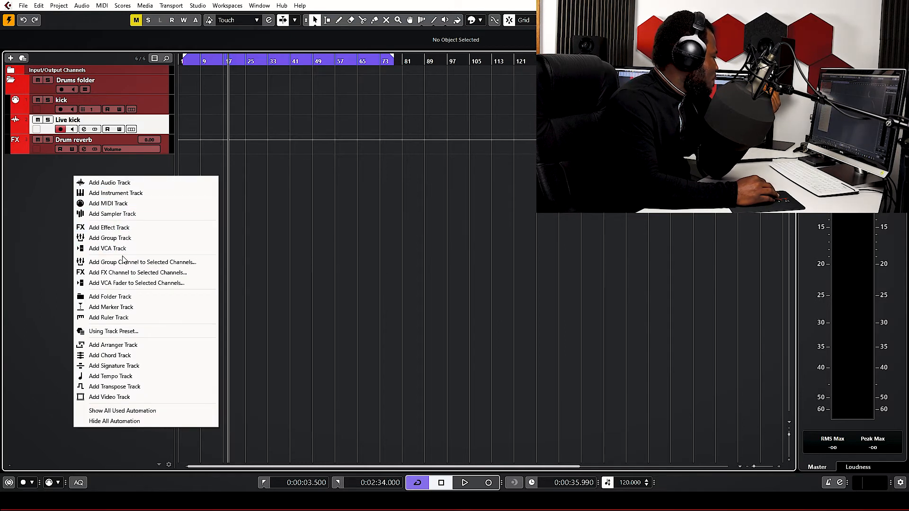
{"action": "left_click", "coordinate": [110, 227]}
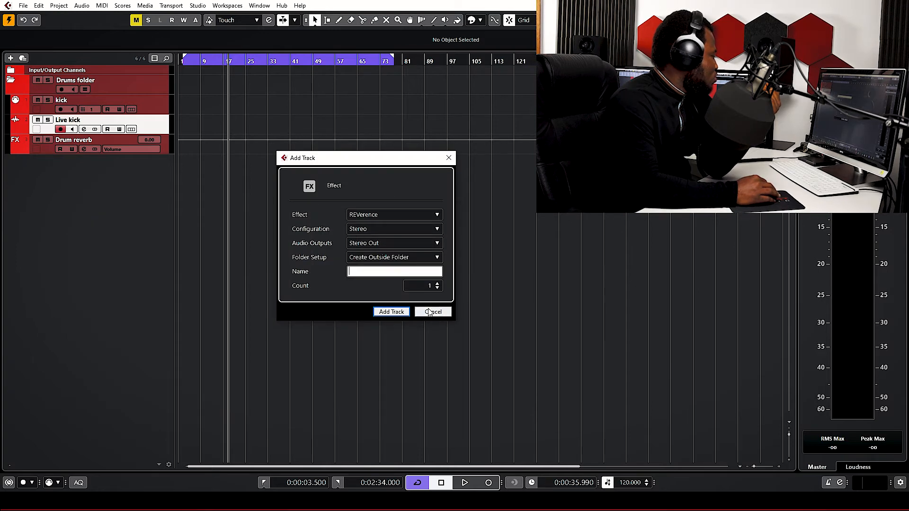
{"action": "left_click", "coordinate": [429, 312]}
Add one Stereo group track named "Drums bus" routed to Stereo Out, and move it below Drum reverb outside the Drums folder
{"action": "right_click", "coordinate": [96, 186]}
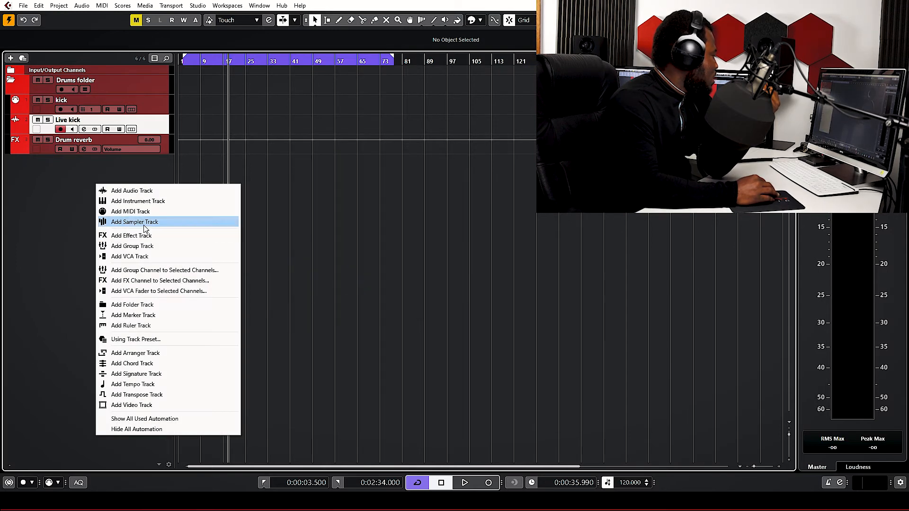
{"action": "left_click", "coordinate": [138, 246]}
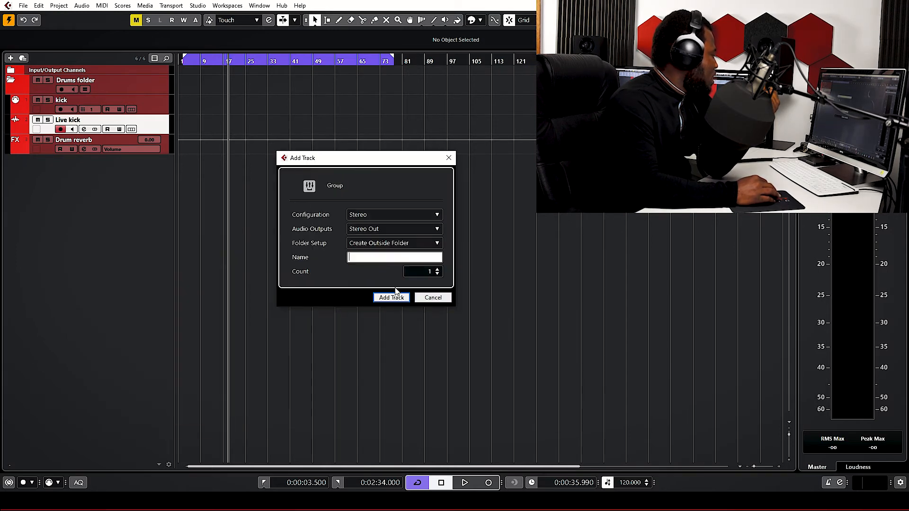
{"action": "left_click", "coordinate": [373, 259]}
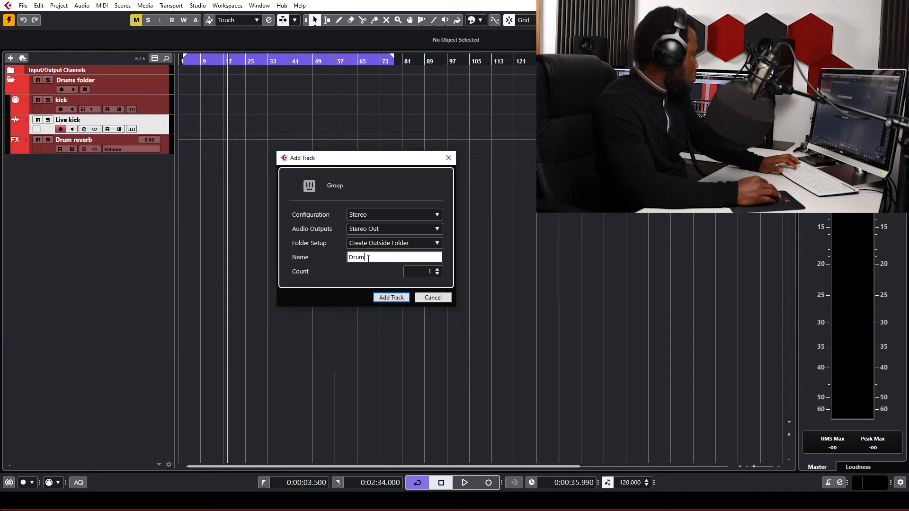
{"action": "type", "text": "Drums g"}
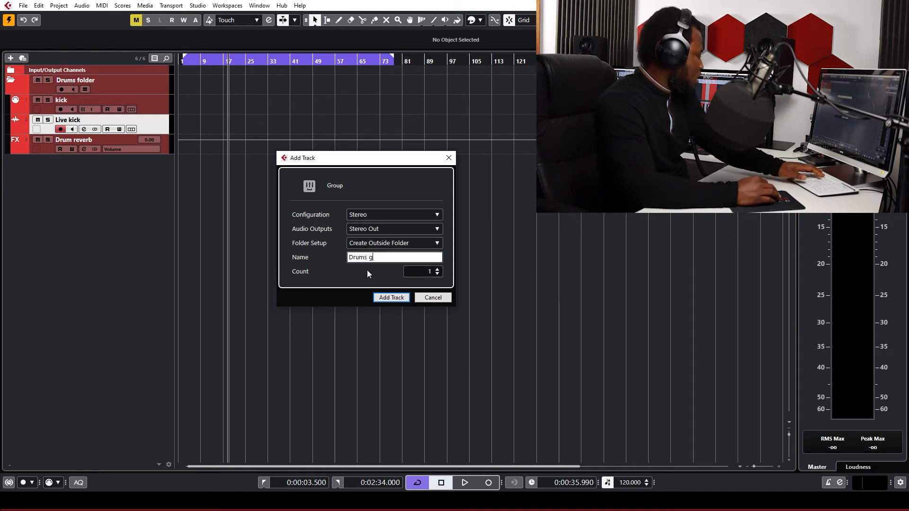
{"action": "type", "text": "rs"}
{"action": "left_click", "coordinate": [391, 297]}
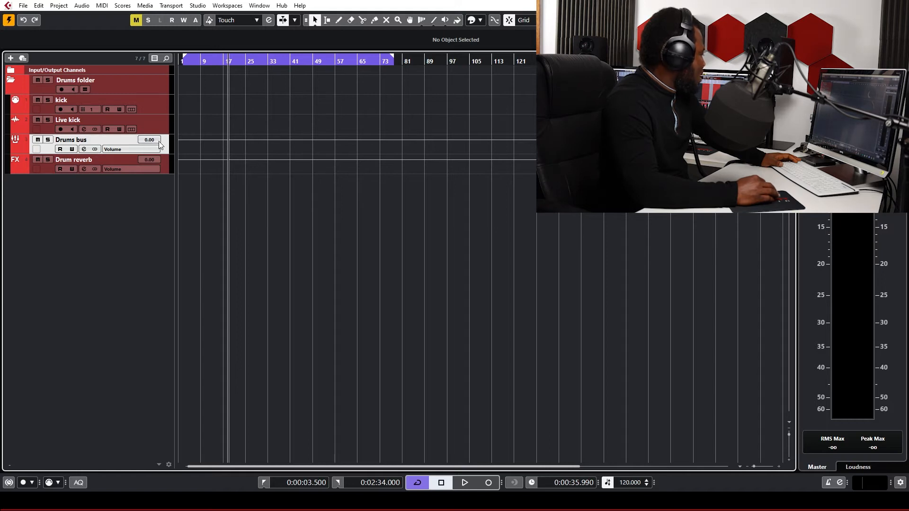
{"action": "left_click_drag", "start_coordinate": [165, 148], "coordinate": [62, 172]}
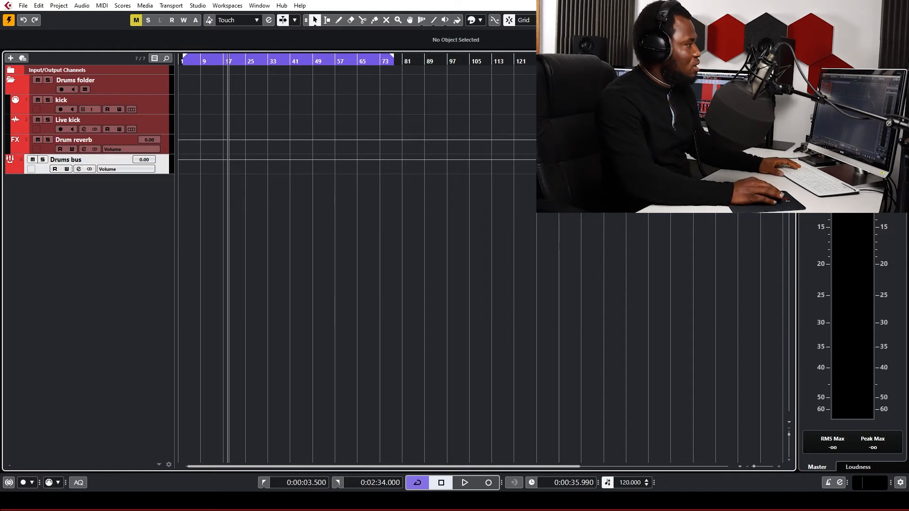
Show the MixConsole below the project tracks and lower the Drums bus level to -0.20
{"action": "key", "text": "alt+F3"}
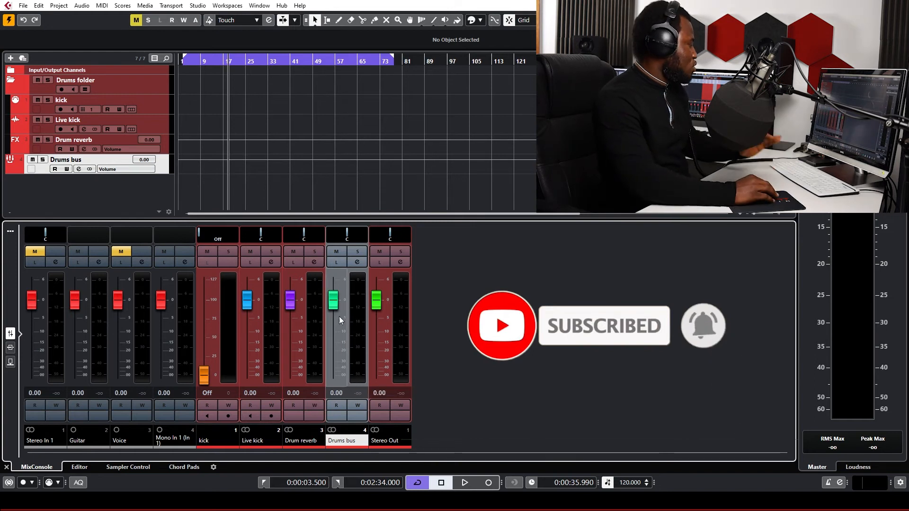
{"action": "scroll", "coordinate": [343, 342], "scroll_direction": "down", "scroll_amount": 1}
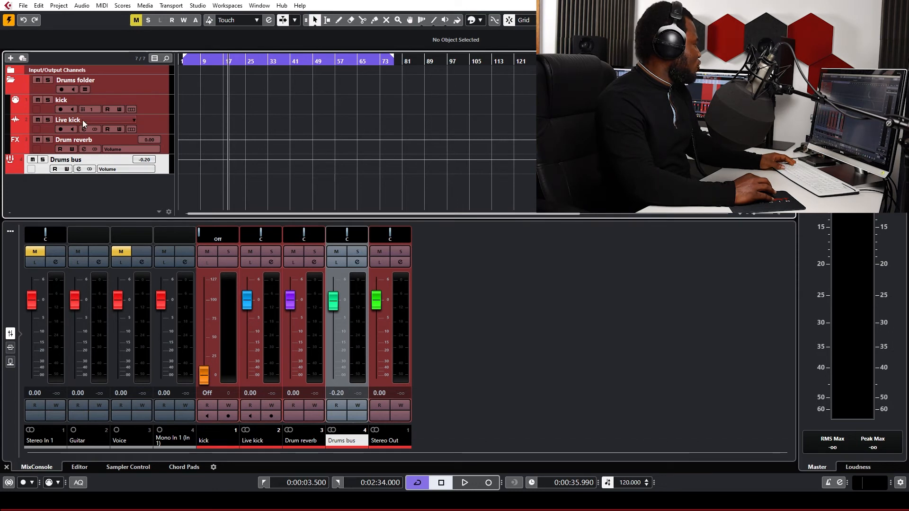
Select the kick and Live kick tracks alternately to examine their mixer channels, leaving Live kick selected
{"action": "left_click", "coordinate": [158, 106]}
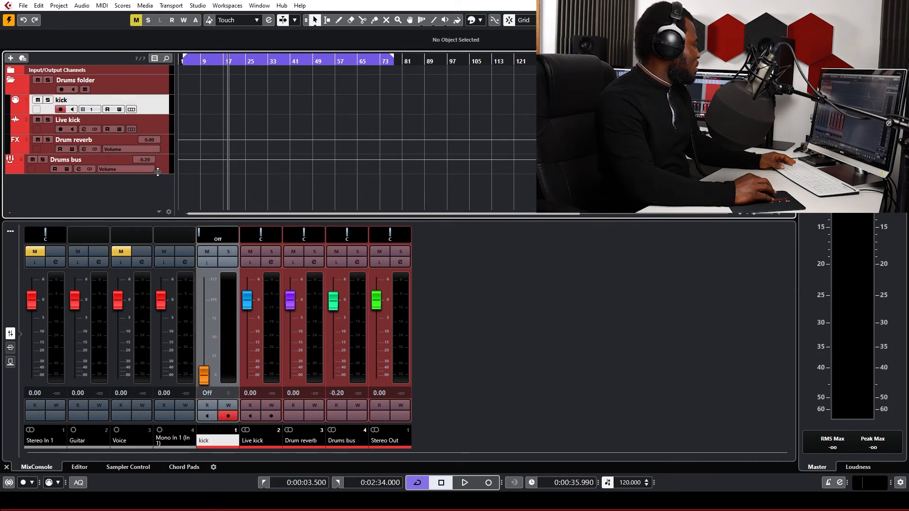
{"action": "left_click", "coordinate": [162, 171]}
{"action": "left_click", "coordinate": [146, 100]}
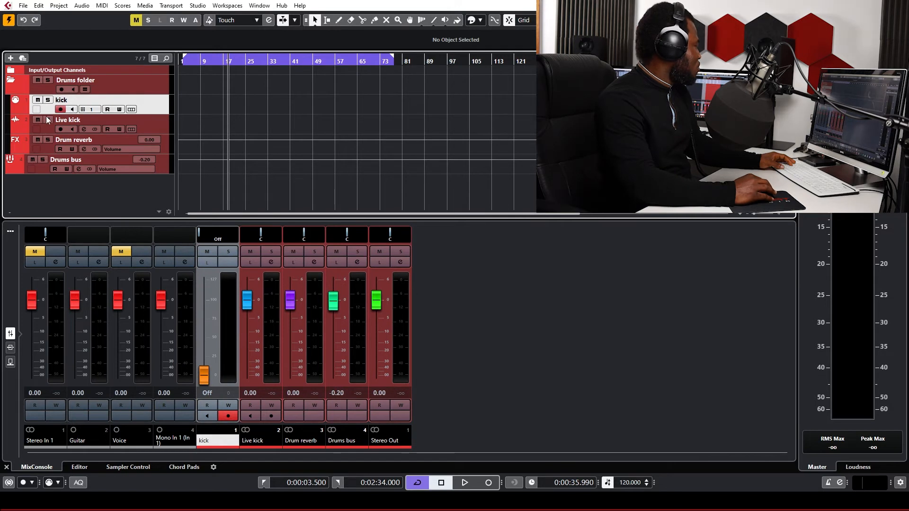
{"action": "left_click", "coordinate": [41, 130]}
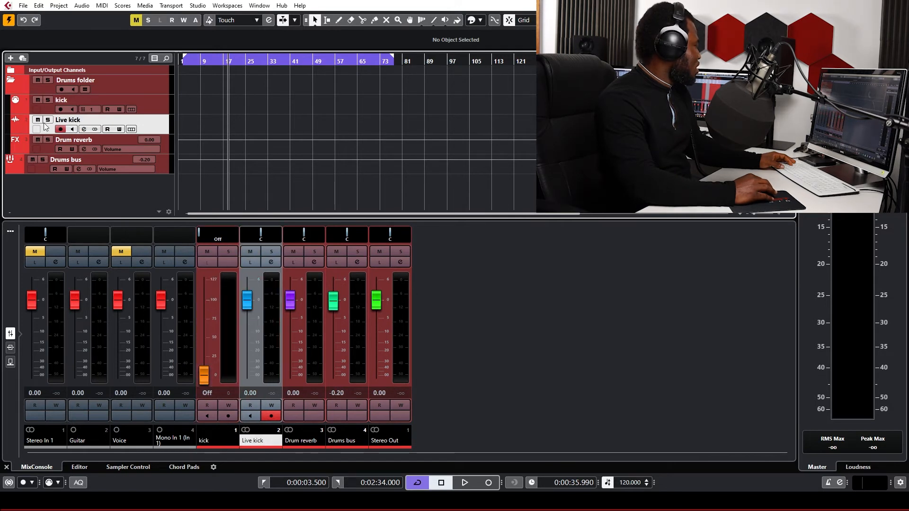
{"action": "left_click", "coordinate": [142, 103]}
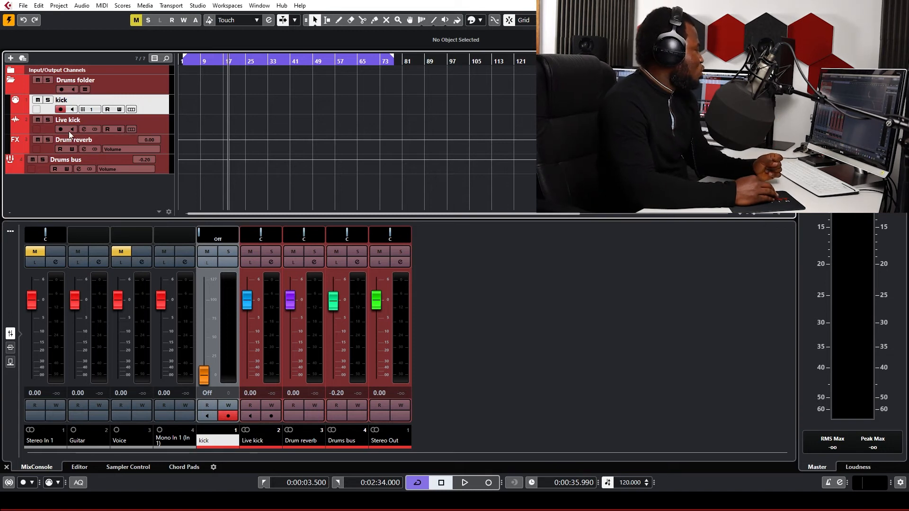
{"action": "left_click", "coordinate": [167, 125]}
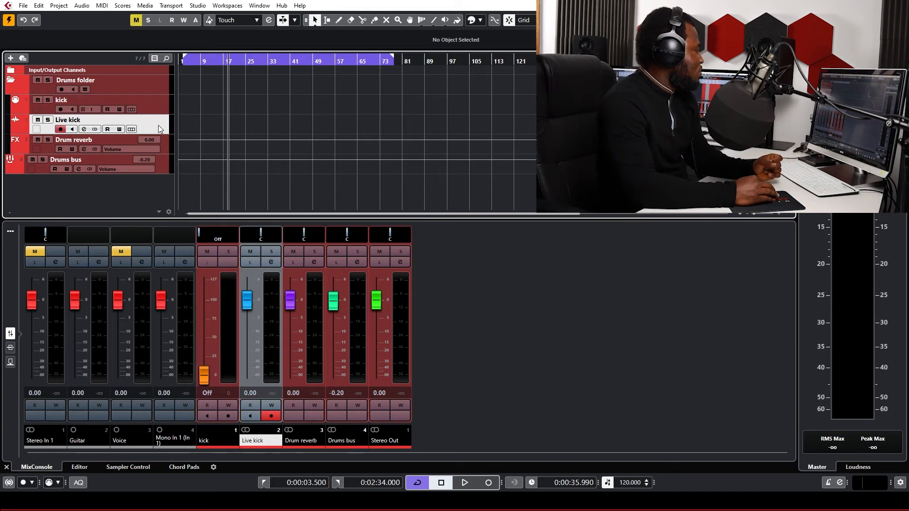
Open the Live kick channel settings, move that window higher, and show the track Inspector
{"action": "left_click", "coordinate": [85, 129]}
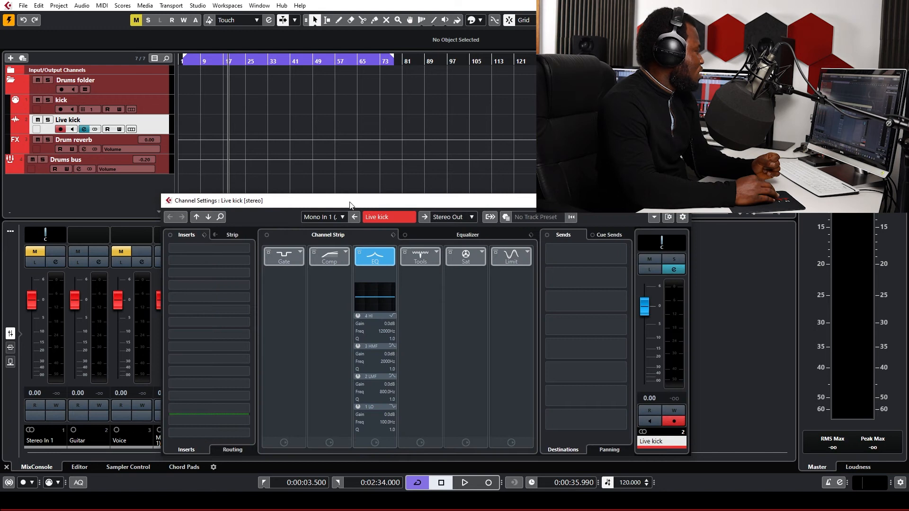
{"action": "left_click_drag", "start_coordinate": [350, 205], "coordinate": [353, 158]}
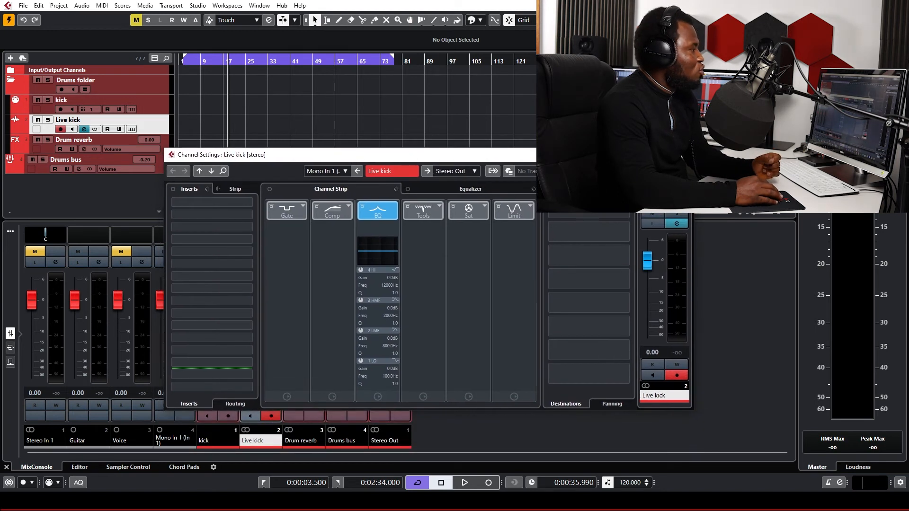
{"action": "left_click", "coordinate": [857, 20]}
{"action": "left_click", "coordinate": [858, 20]}
{"action": "left_click", "coordinate": [857, 19]}
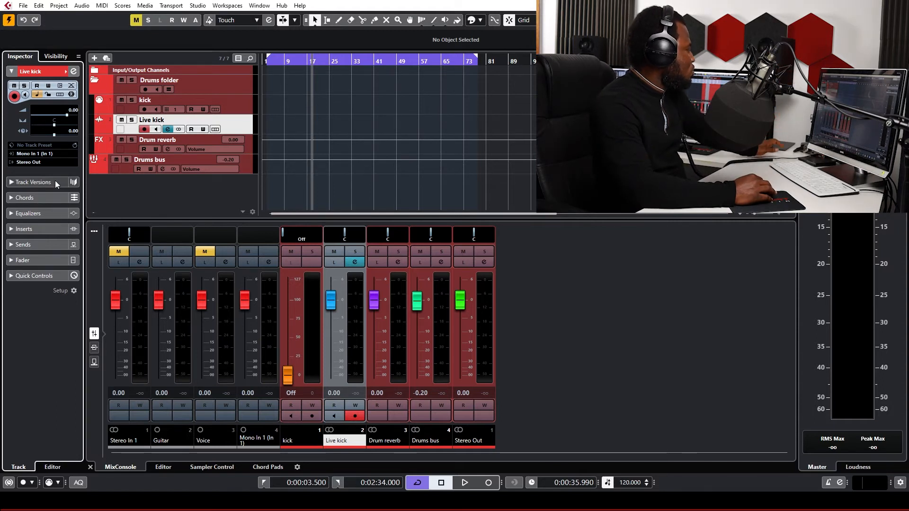
Route the Live kick output to the Drums bus group, check the routing in its channel settings, and close them
{"action": "left_click", "coordinate": [46, 163]}
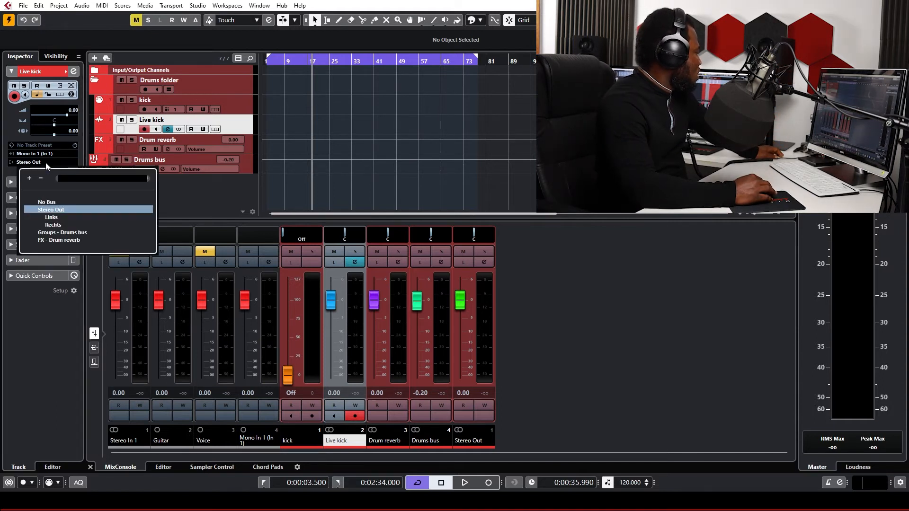
{"action": "left_click", "coordinate": [74, 236]}
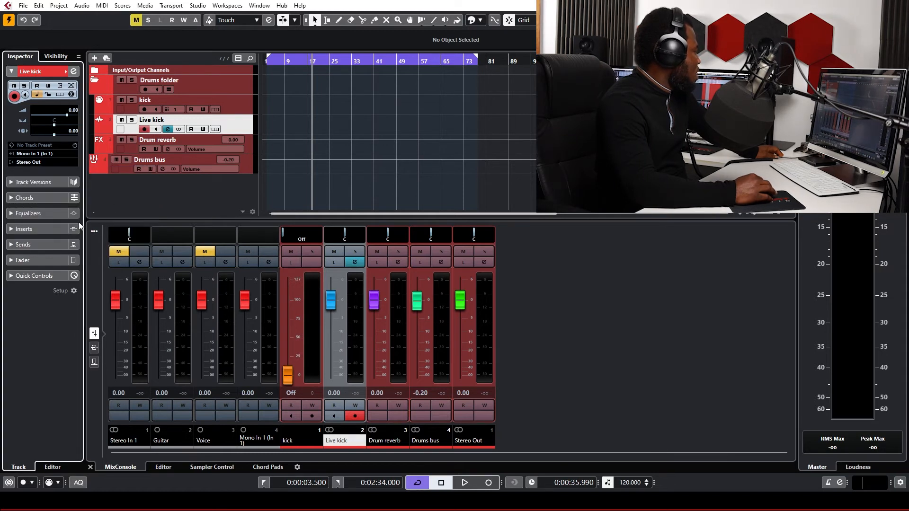
{"action": "left_click", "coordinate": [168, 130]}
{"action": "left_click_drag", "start_coordinate": [349, 157], "coordinate": [338, 113]}
{"action": "left_click", "coordinate": [450, 129]}
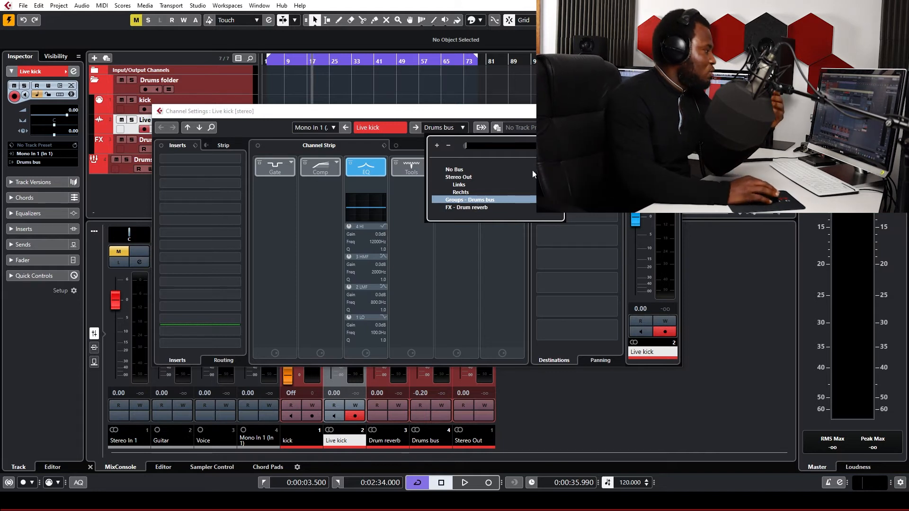
{"action": "left_click", "coordinate": [137, 150]}
{"action": "left_click", "coordinate": [137, 149]}
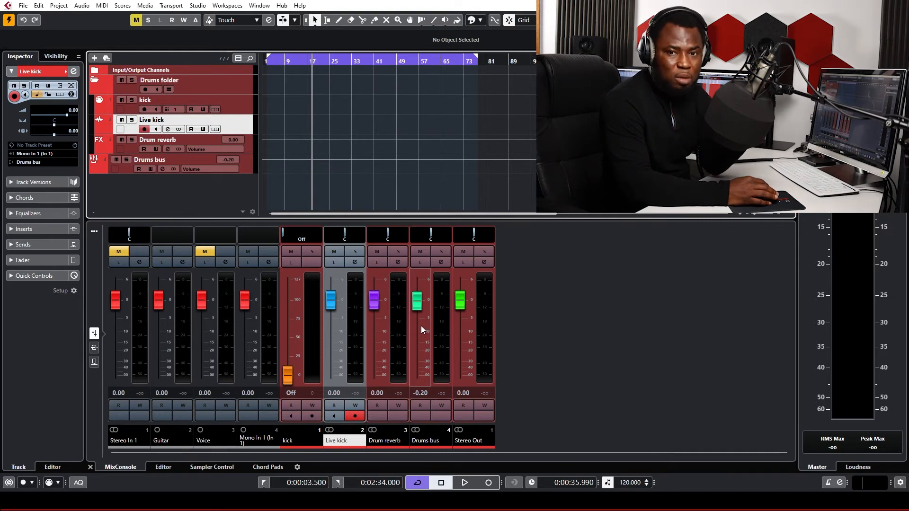
Add one Groove Agent SE instrument track and move it above the kick track in the Drums folder
{"action": "left_click", "coordinate": [244, 102]}
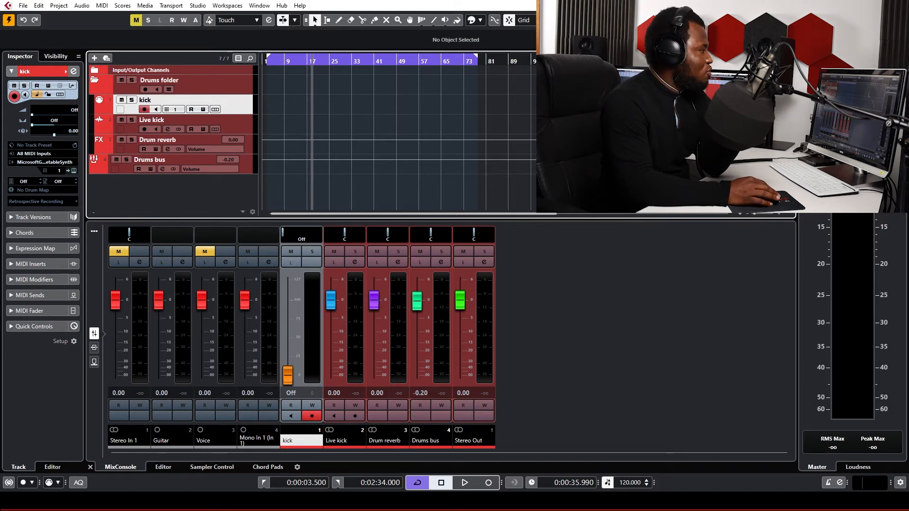
{"action": "left_click", "coordinate": [813, 57]}
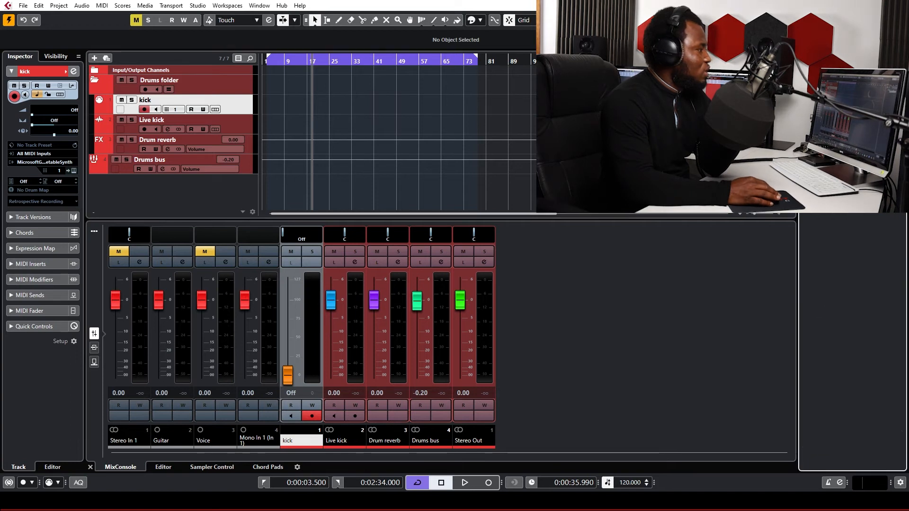
{"action": "left_click", "coordinate": [811, 70]}
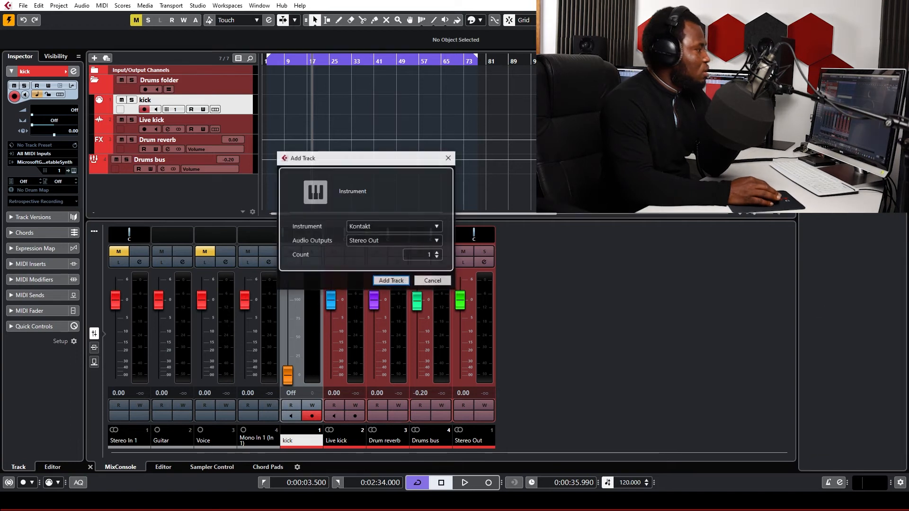
{"action": "left_click", "coordinate": [383, 230]}
{"action": "type", "text": "groo"}
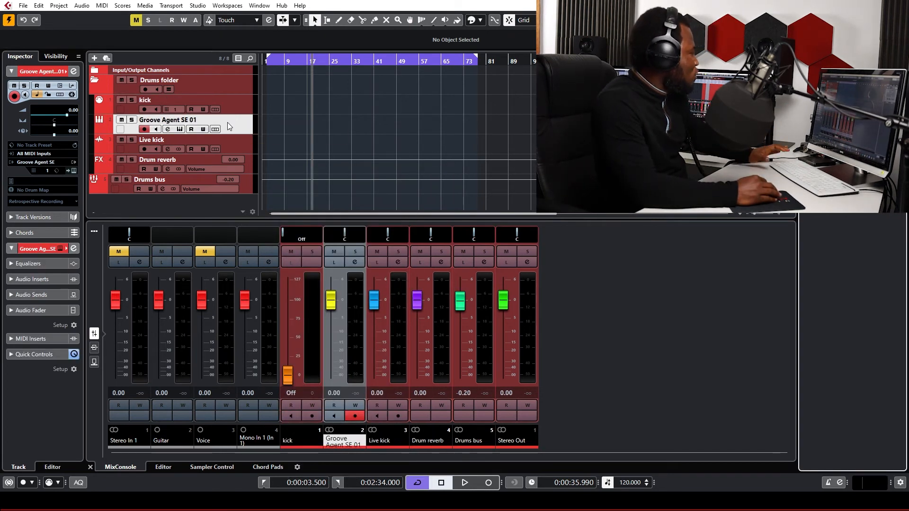
{"action": "left_click_drag", "start_coordinate": [239, 124], "coordinate": [232, 111]}
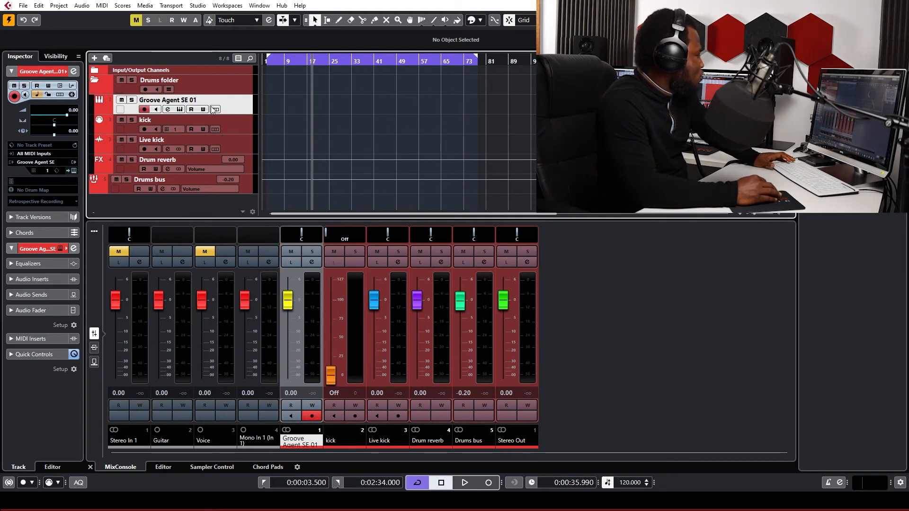
Route the kick track's MIDI output to 01. Groove Agent SE - Main
{"action": "left_click", "coordinate": [233, 123]}
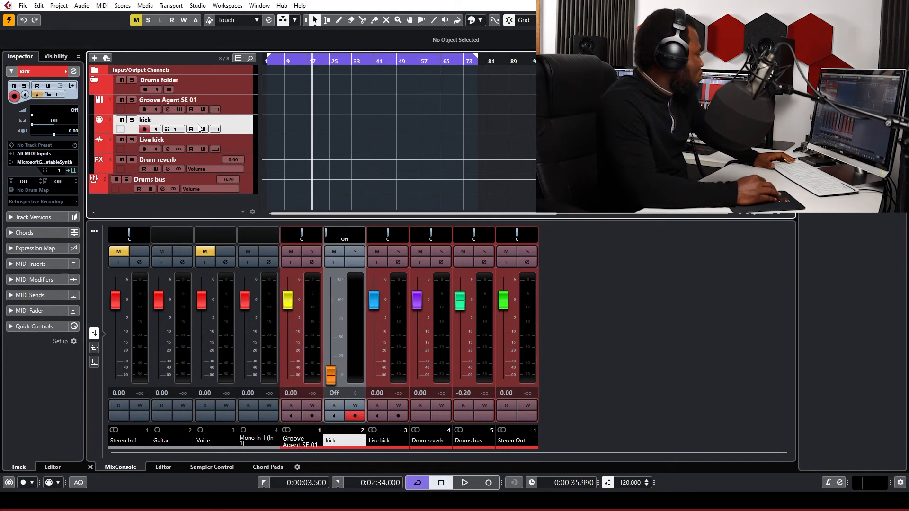
{"action": "left_click", "coordinate": [61, 163]}
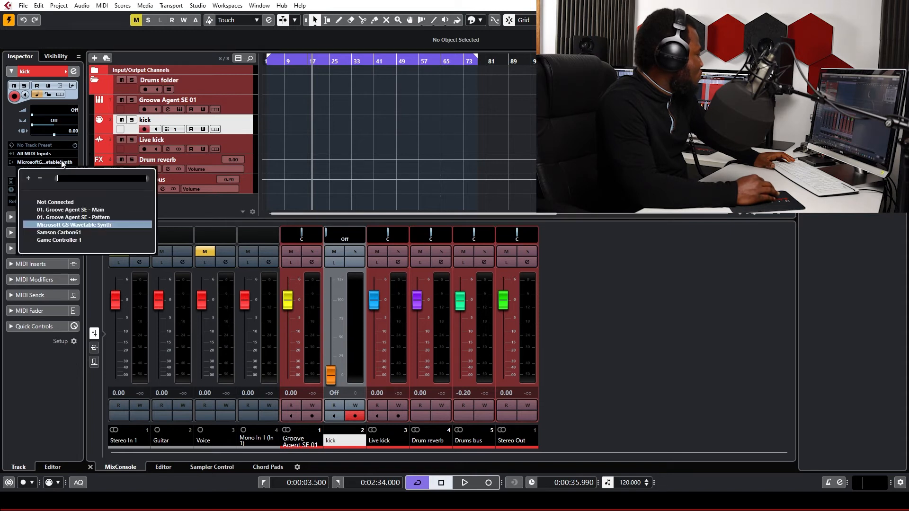
{"action": "left_click", "coordinate": [92, 210]}
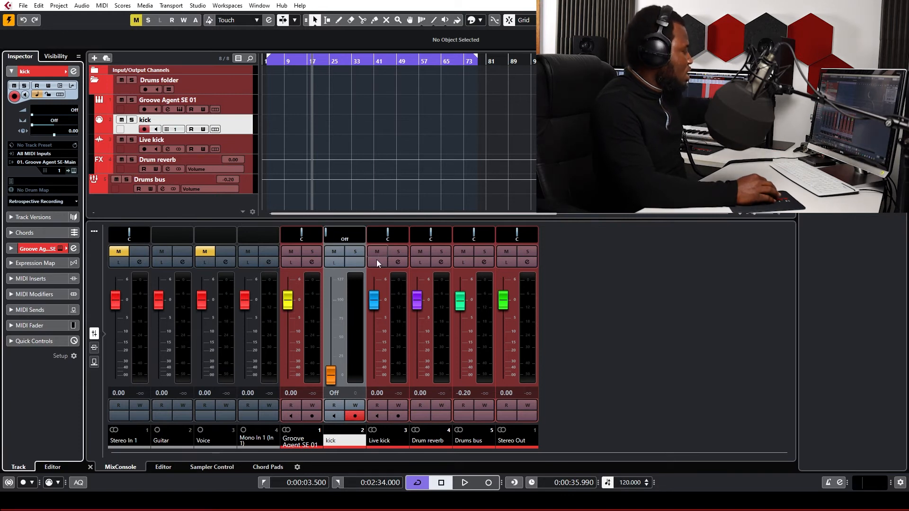
Load the Banger kit in Groove Agent SE, and open the Groove Agent SE 01 channel settings
{"action": "left_click", "coordinate": [75, 170]}
{"action": "left_click", "coordinate": [351, 72]}
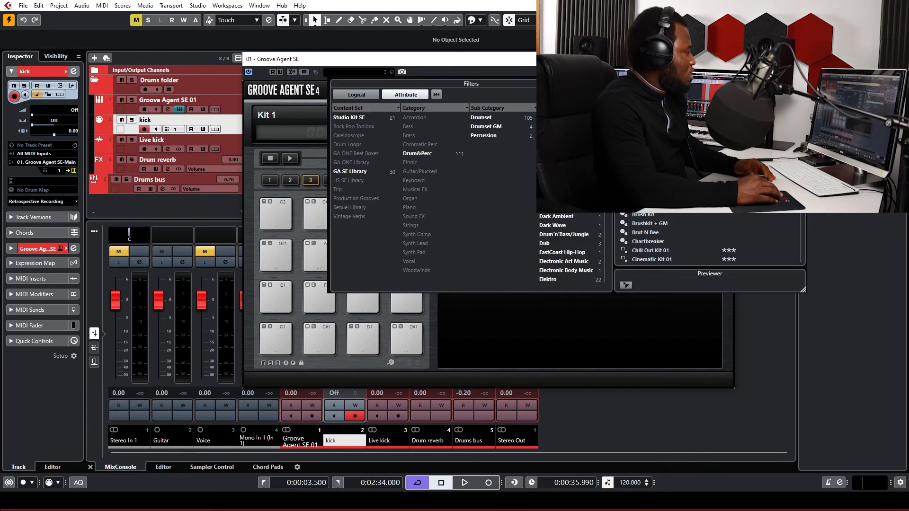
{"action": "left_click", "coordinate": [641, 169]}
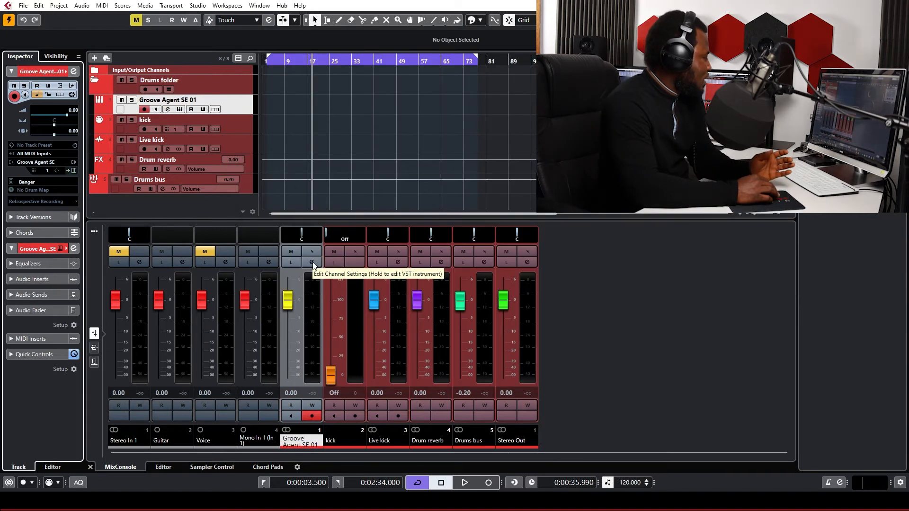
{"action": "left_click", "coordinate": [312, 262]}
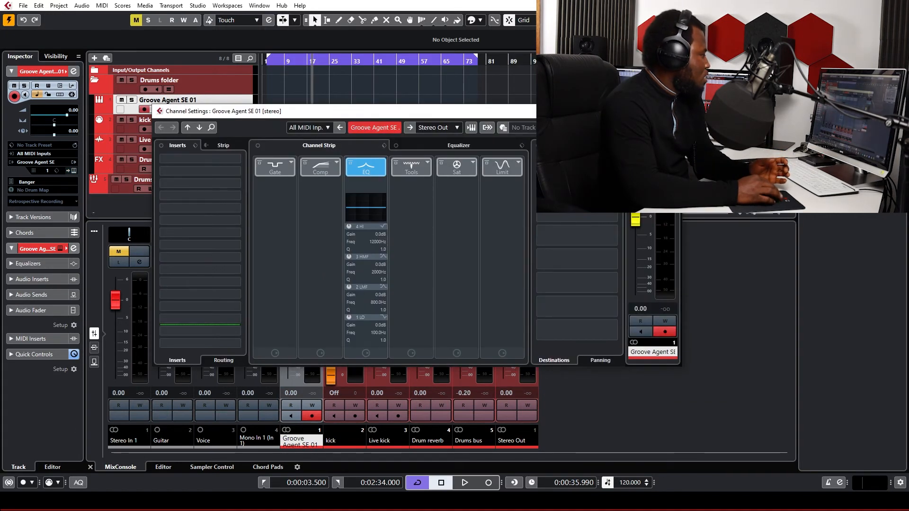
Route the Groove Agent SE 01 channel's output to the Drums bus group and close its channel settings
{"action": "left_click", "coordinate": [672, 112]}
{"action": "left_click_drag", "start_coordinate": [249, 115], "coordinate": [248, 138]}
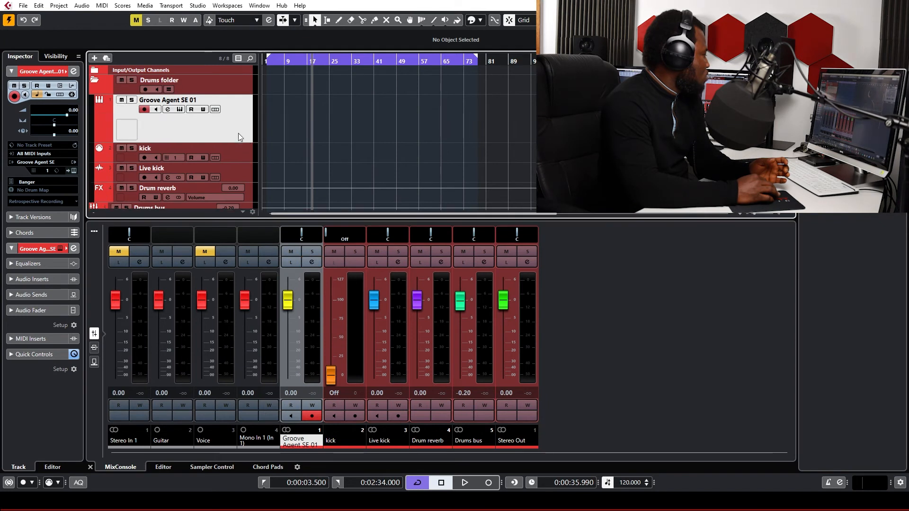
{"action": "left_click", "coordinate": [167, 111]}
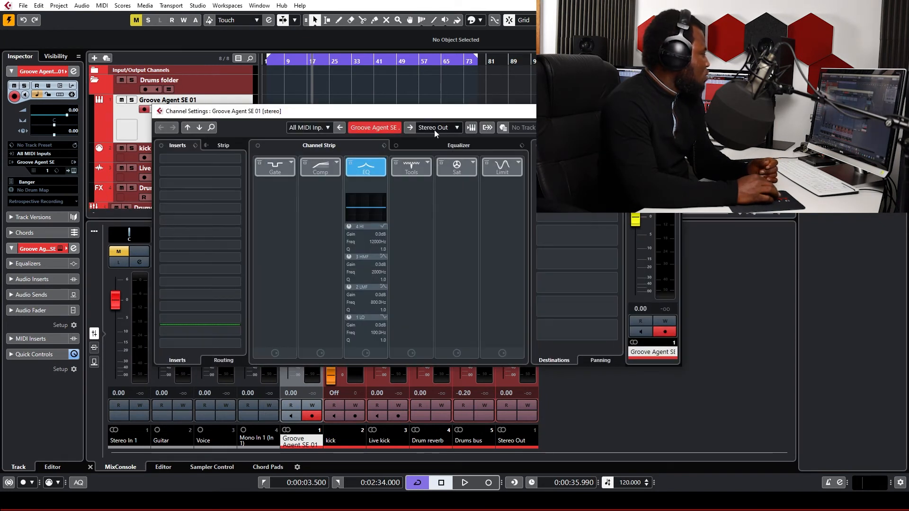
{"action": "left_click", "coordinate": [454, 130]}
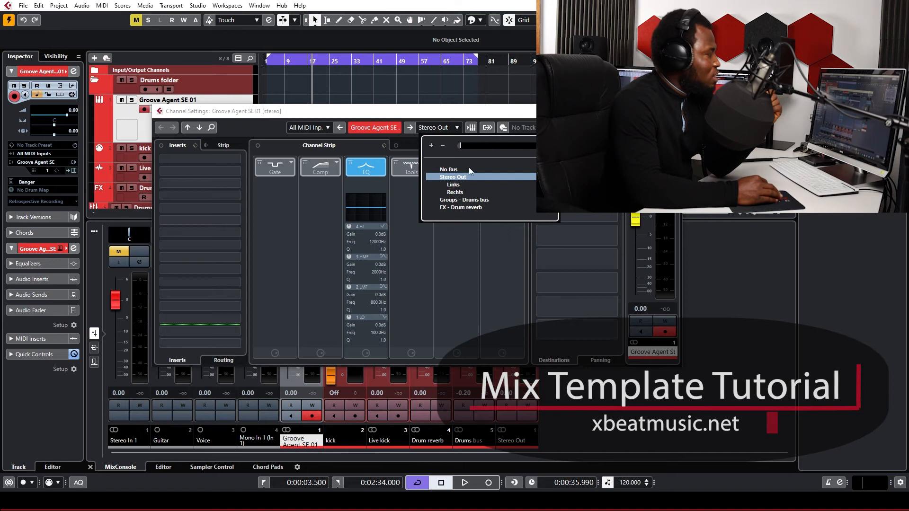
{"action": "left_click", "coordinate": [454, 130]}
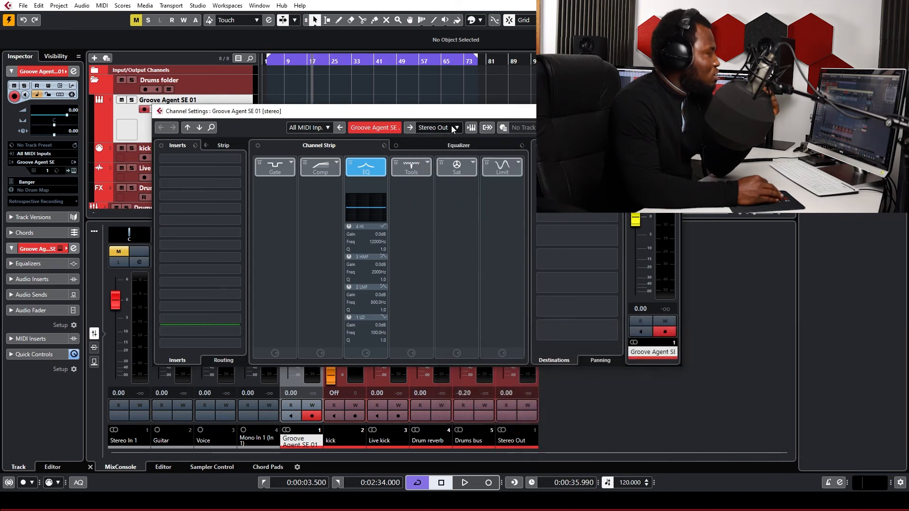
{"action": "left_click", "coordinate": [453, 128]}
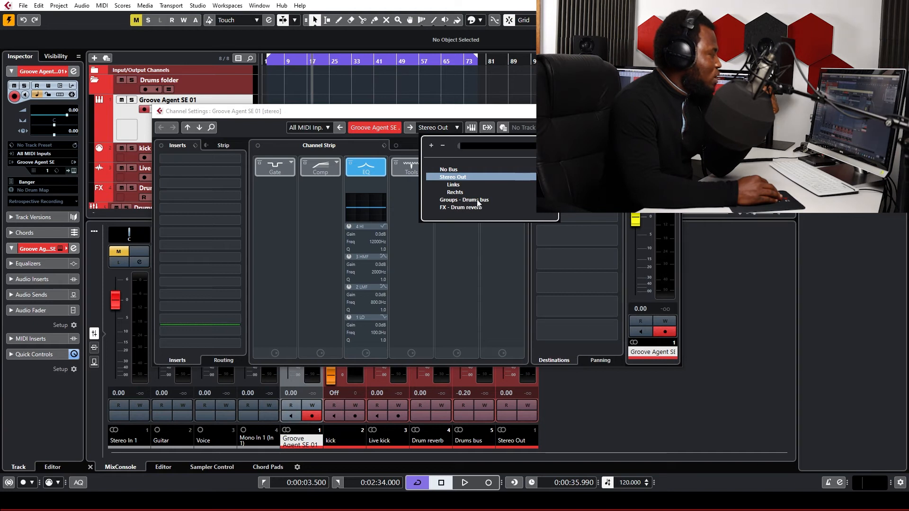
{"action": "left_click", "coordinate": [461, 199]}
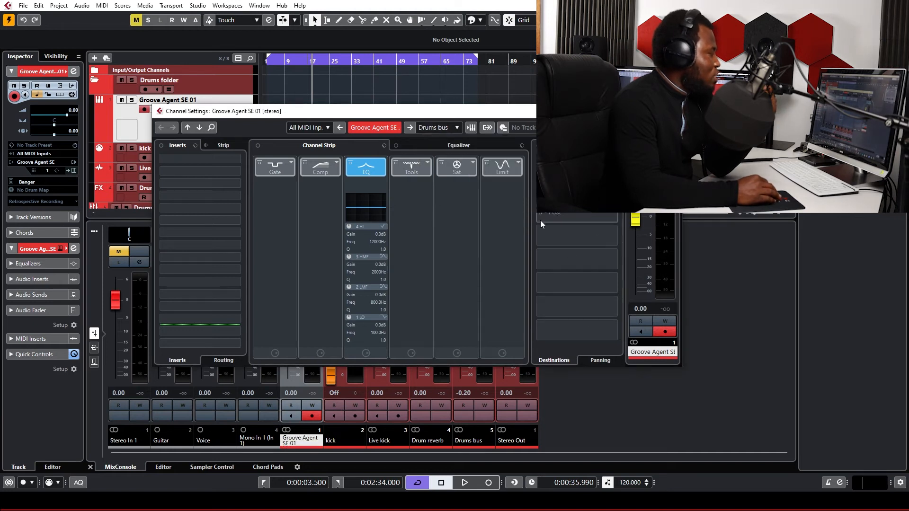
{"action": "left_click", "coordinate": [671, 111]}
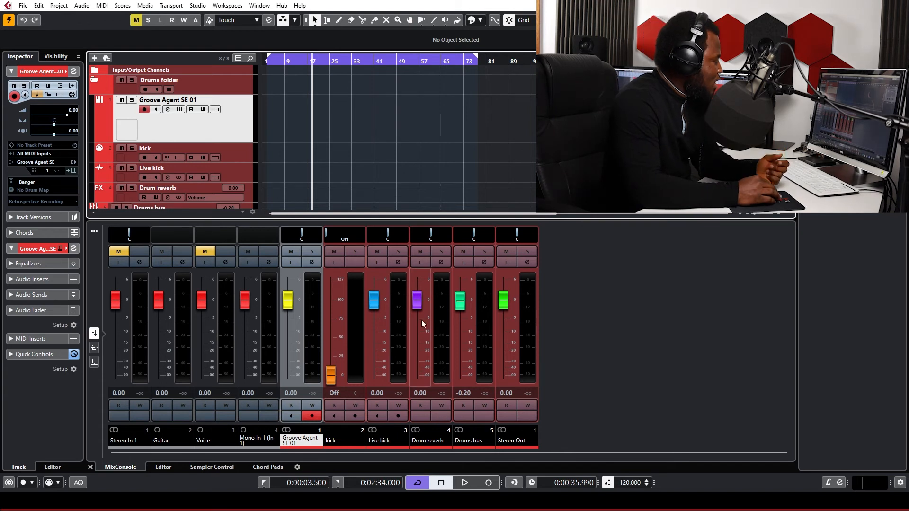
Add and activate a send on the Groove Agent SE 01 channel, and close its channel settings
{"action": "left_click", "coordinate": [167, 109]}
{"action": "left_click_drag", "start_coordinate": [568, 112], "coordinate": [566, 92]}
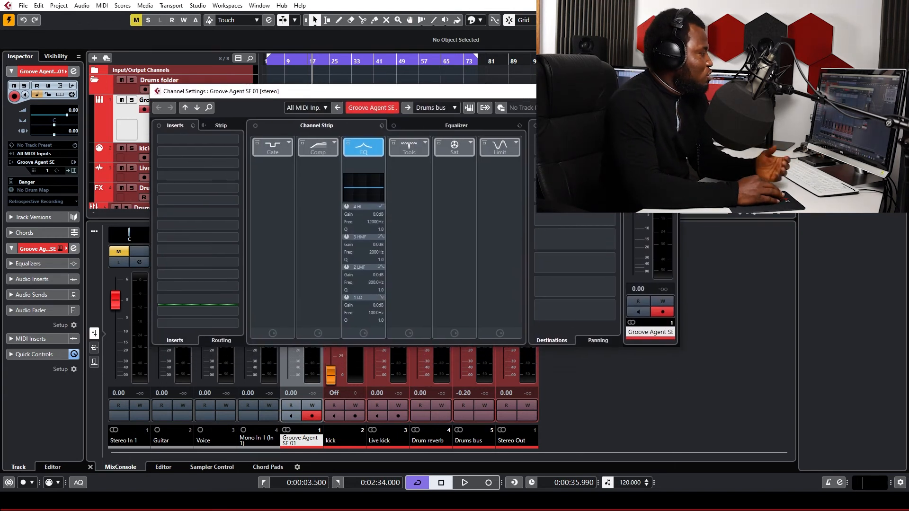
{"action": "left_click", "coordinate": [574, 145]}
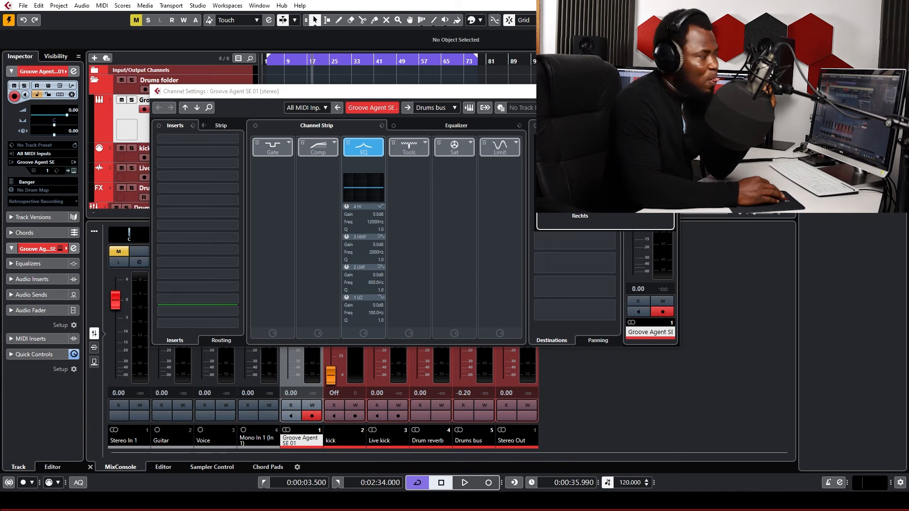
{"action": "left_click", "coordinate": [580, 179]}
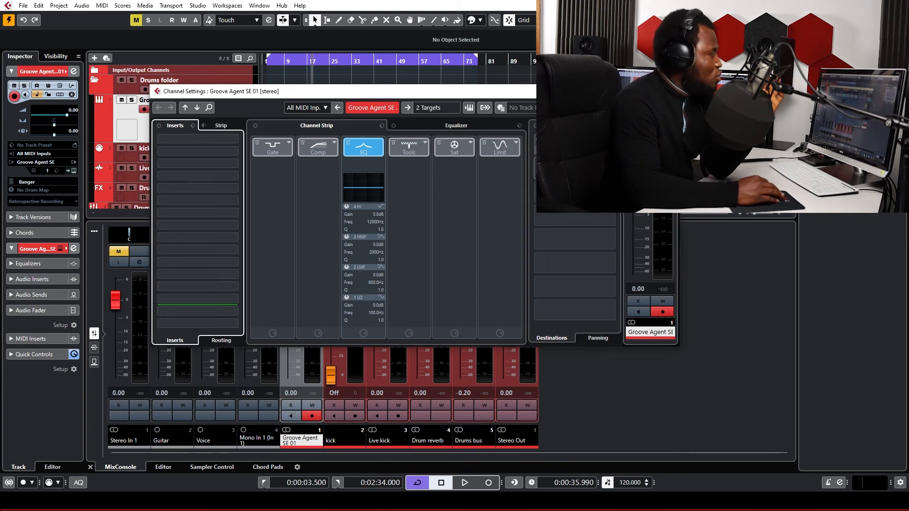
{"action": "left_click", "coordinate": [540, 139]}
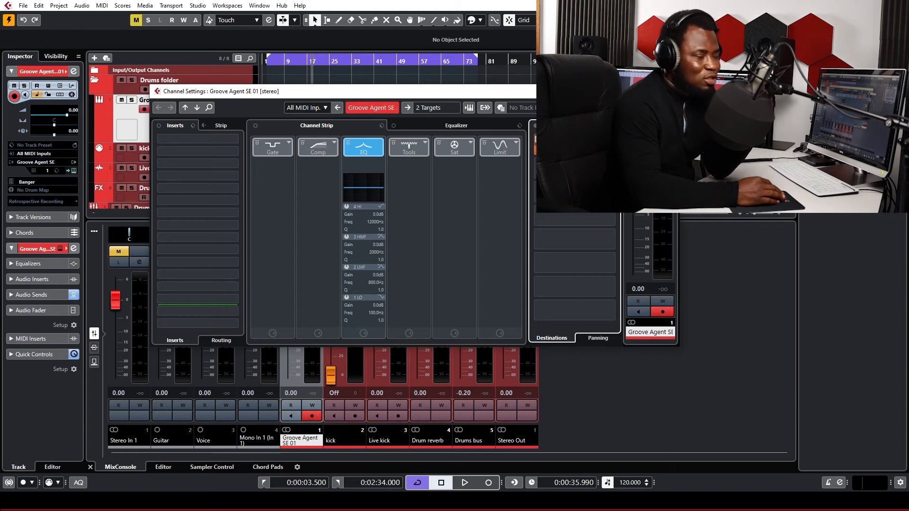
{"action": "left_click", "coordinate": [670, 90]}
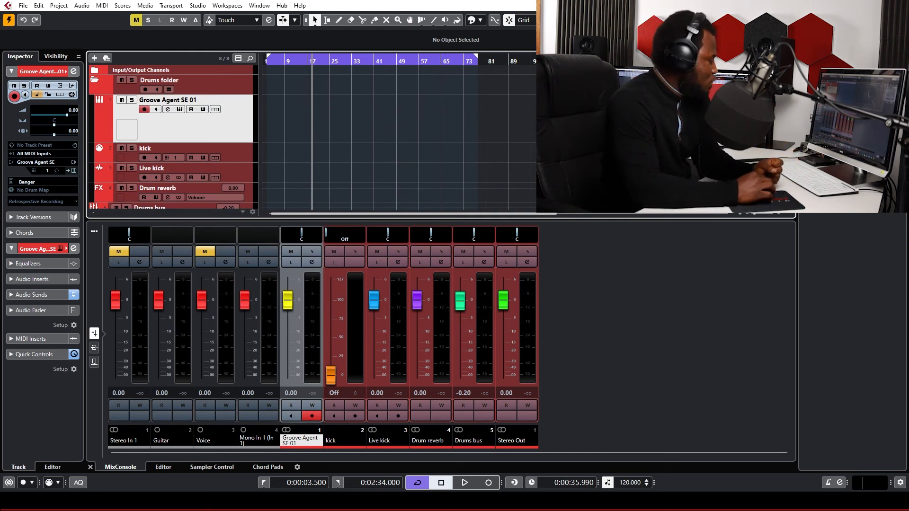
Switch to the other open Cubase project containing the full template, and expand its percussions folder
{"action": "left_click", "coordinate": [359, 502]}
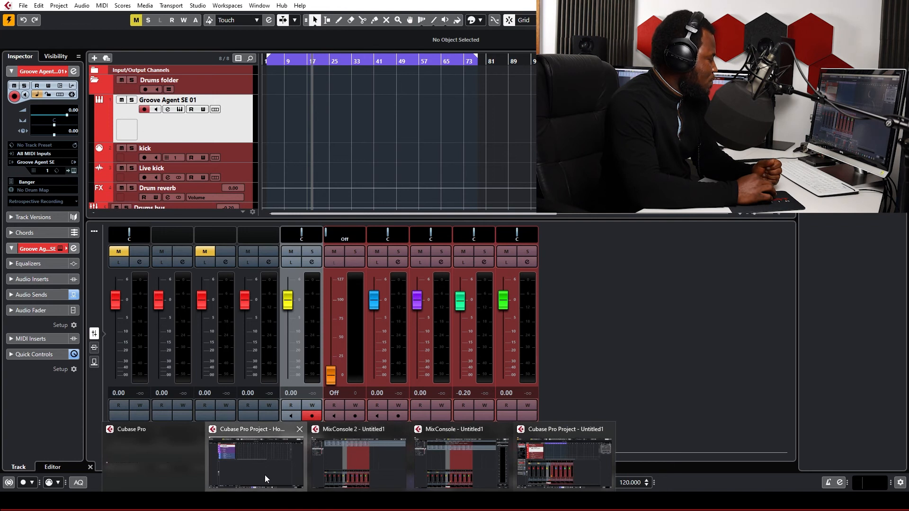
{"action": "left_click", "coordinate": [263, 476]}
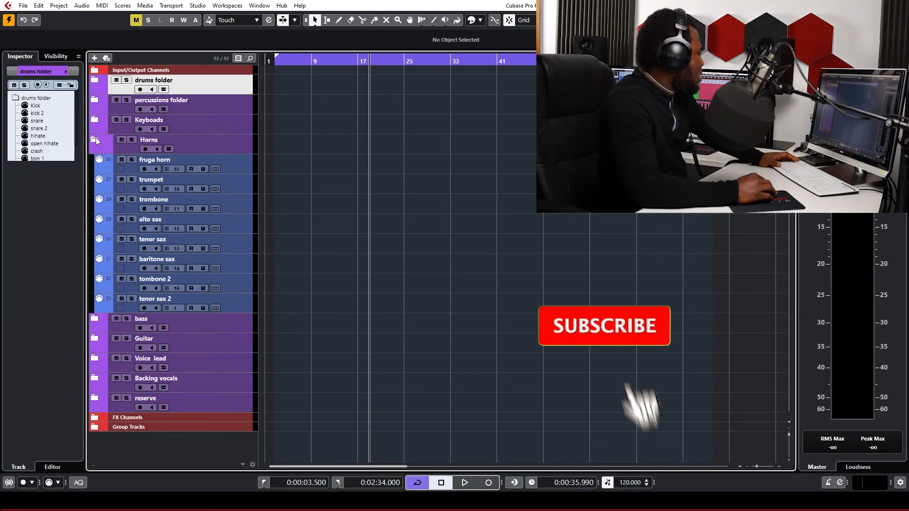
{"action": "left_click", "coordinate": [96, 100]}
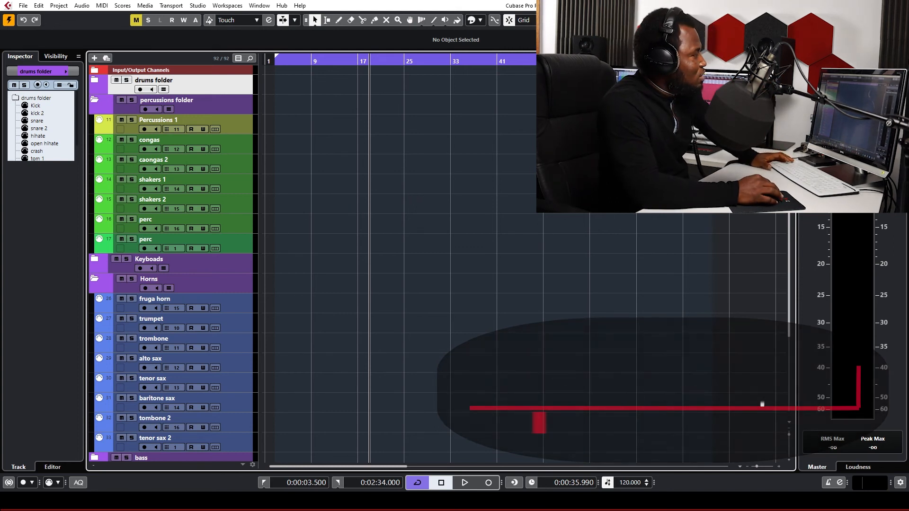
Show the group buses in the MixConsole, and check the All Vocals channel settings and the insert effects on offer
{"action": "key", "text": "alt+F3"}
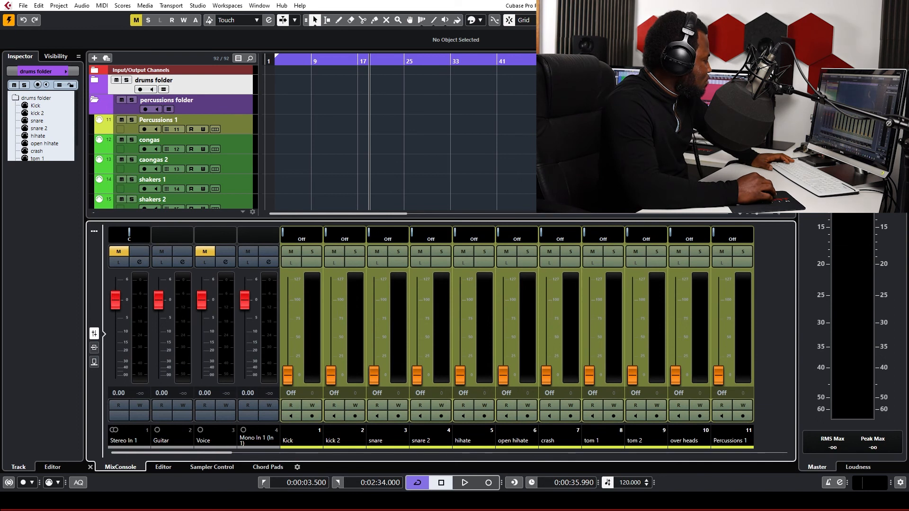
{"action": "left_click_drag", "start_coordinate": [207, 453], "coordinate": [765, 385]}
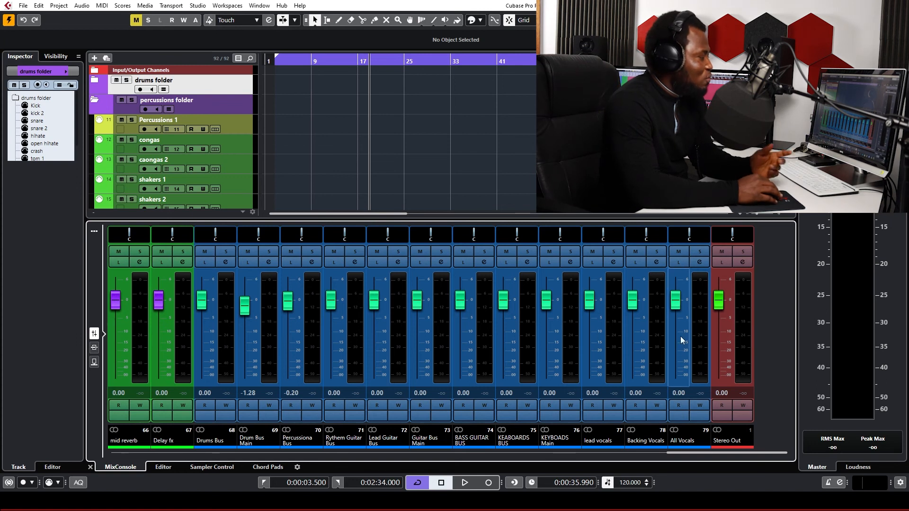
{"action": "left_click", "coordinate": [699, 262]}
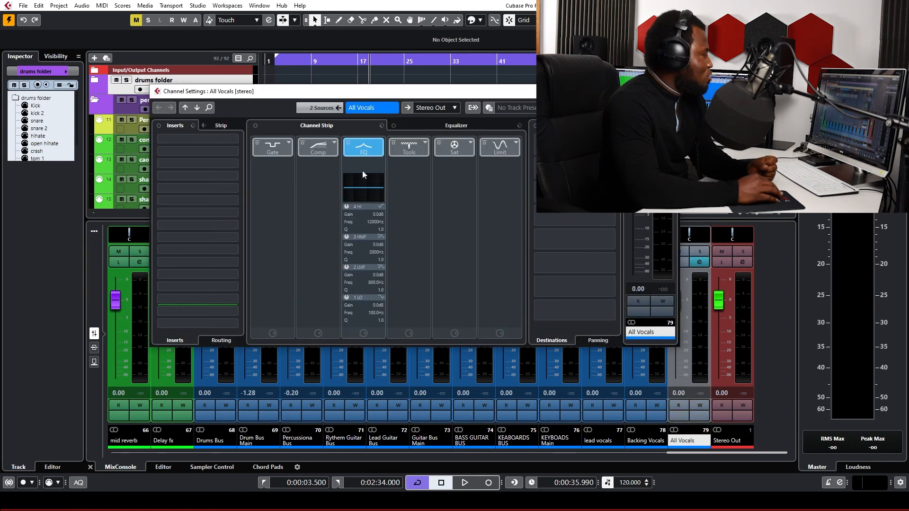
{"action": "left_click", "coordinate": [204, 146]}
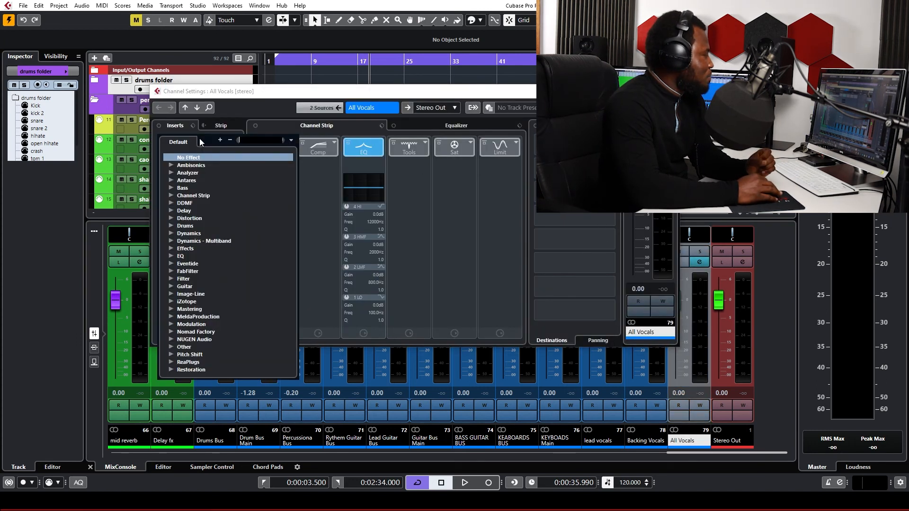
{"action": "left_click", "coordinate": [284, 98]}
{"action": "left_click", "coordinate": [668, 92]}
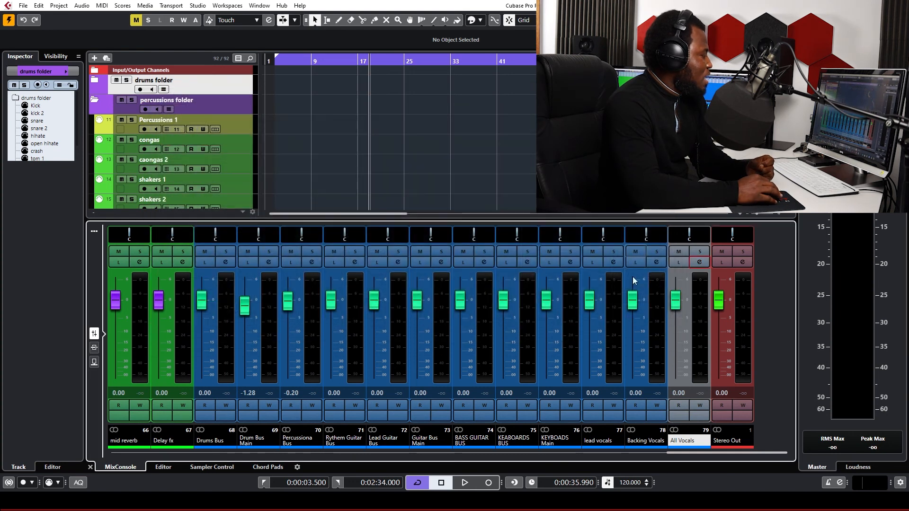
Check the lead vocals bus's output in its channel settings, and briefly solo All Vocals to see which buses feed it
{"action": "left_click", "coordinate": [614, 262]}
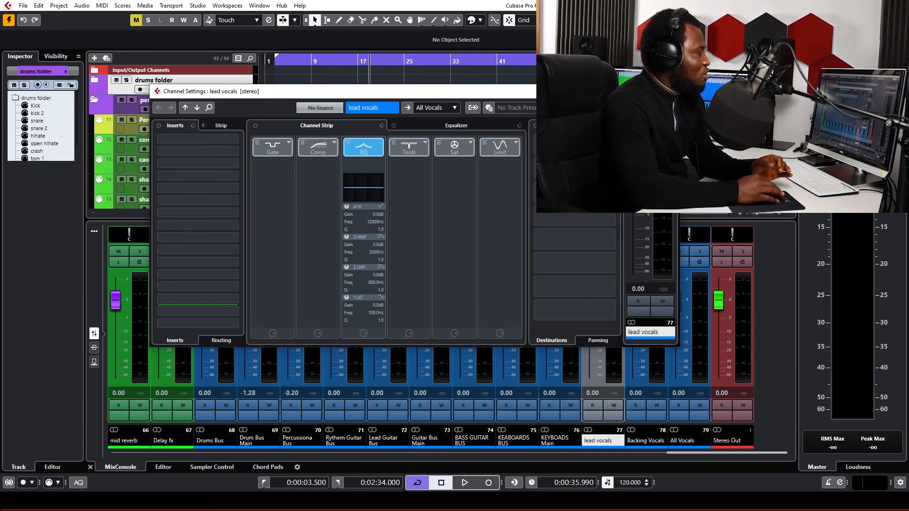
{"action": "left_click", "coordinate": [669, 92]}
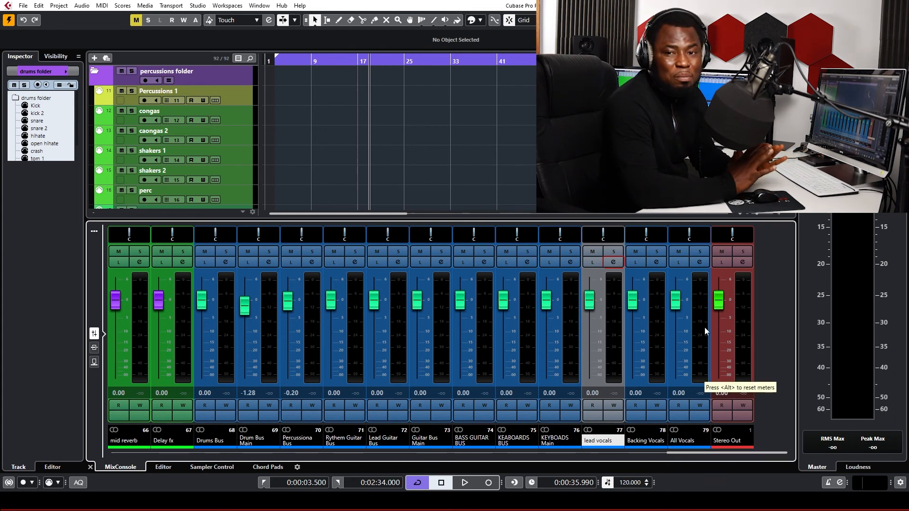
{"action": "left_click", "coordinate": [700, 252]}
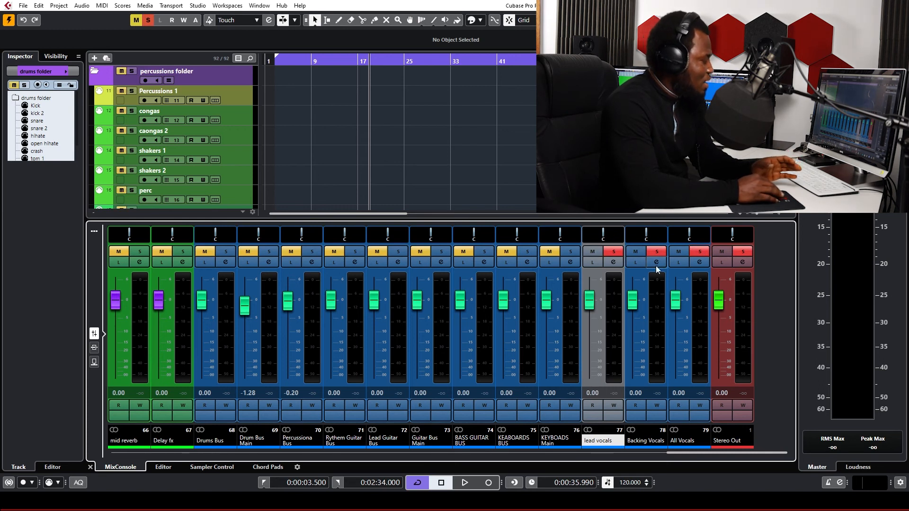
{"action": "left_click", "coordinate": [700, 252]}
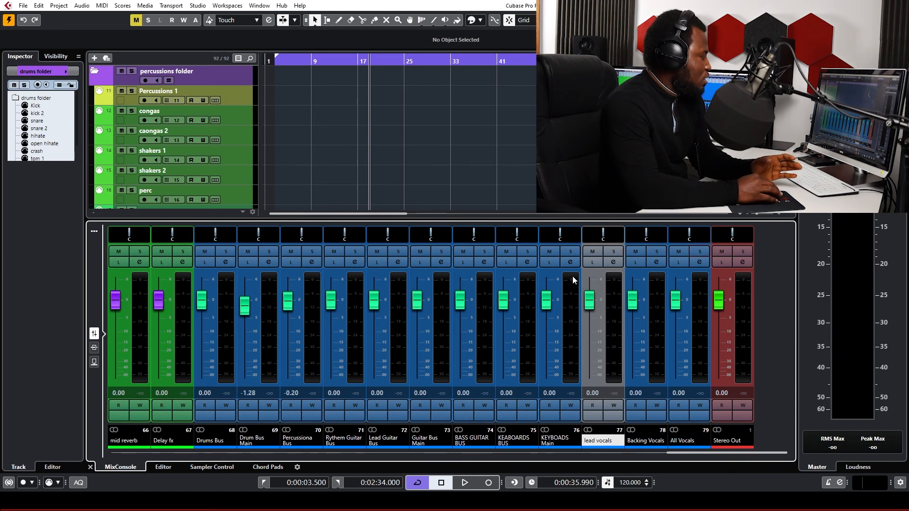
Check how KEABOARDS BUS feeds KEYBOADS Main by briefly soloing the main bus and viewing the keyboard bus's output routing
{"action": "left_click", "coordinate": [569, 251]}
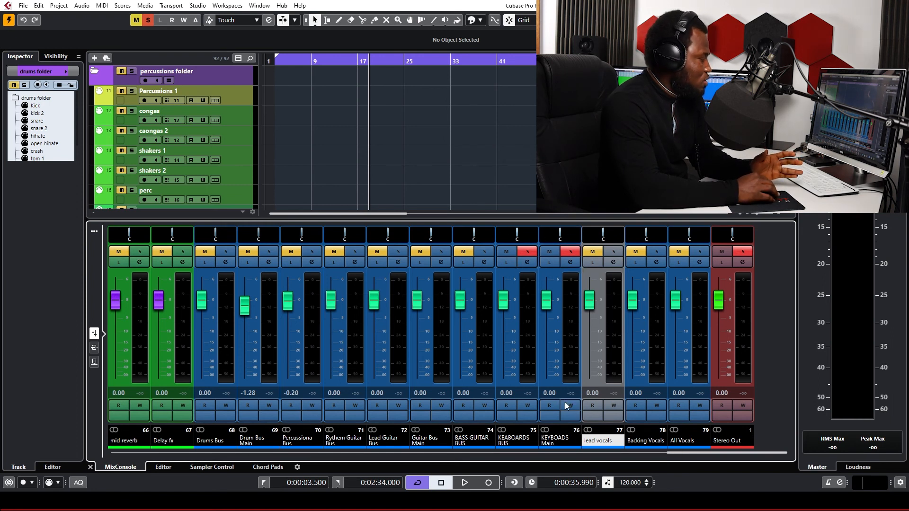
{"action": "left_click", "coordinate": [526, 262]}
{"action": "left_click", "coordinate": [435, 108]}
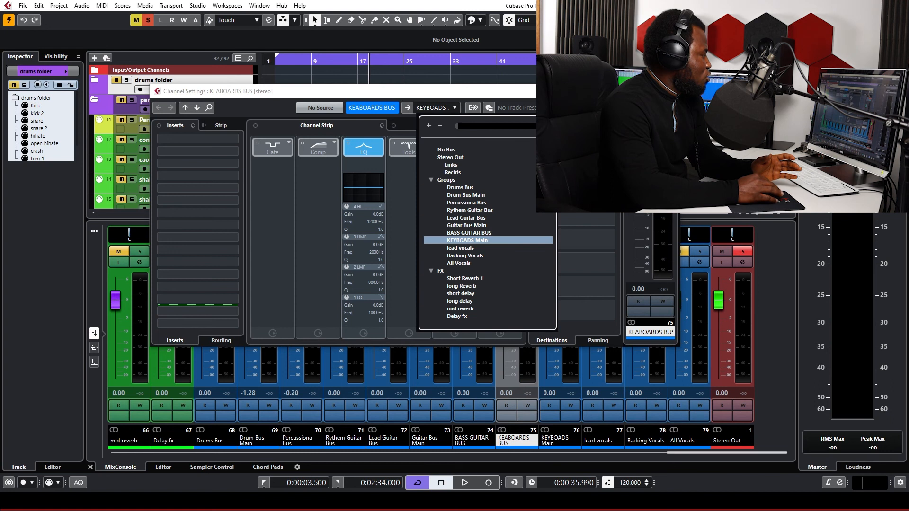
{"action": "key", "text": "Escape"}
{"action": "left_click", "coordinate": [669, 91]}
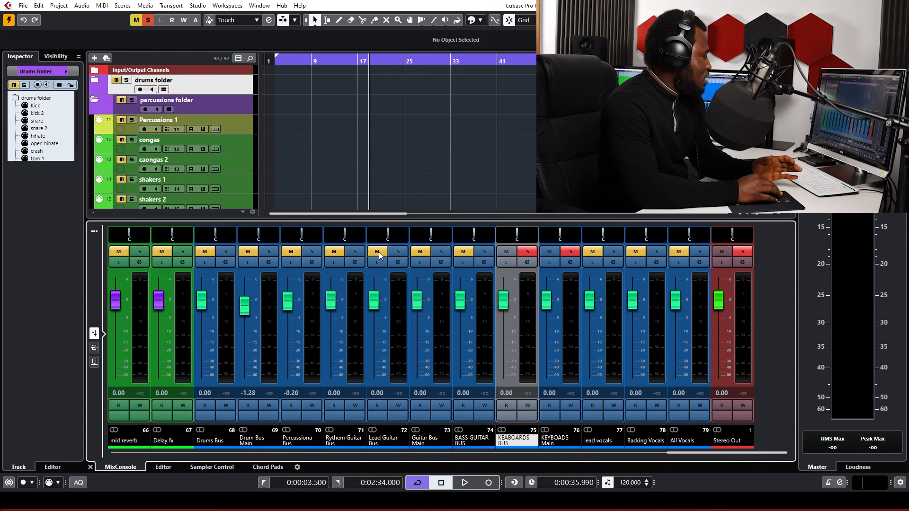
{"action": "left_click", "coordinate": [572, 252]}
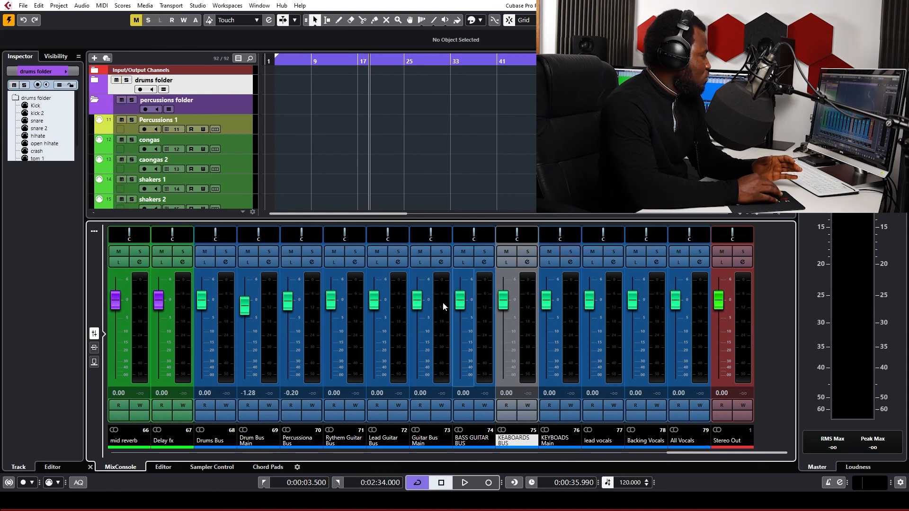
Solo the Lead Guitar Bus and Percussiona Bus, and check each one's output routing in its channel settings
{"action": "left_click", "coordinate": [398, 251]}
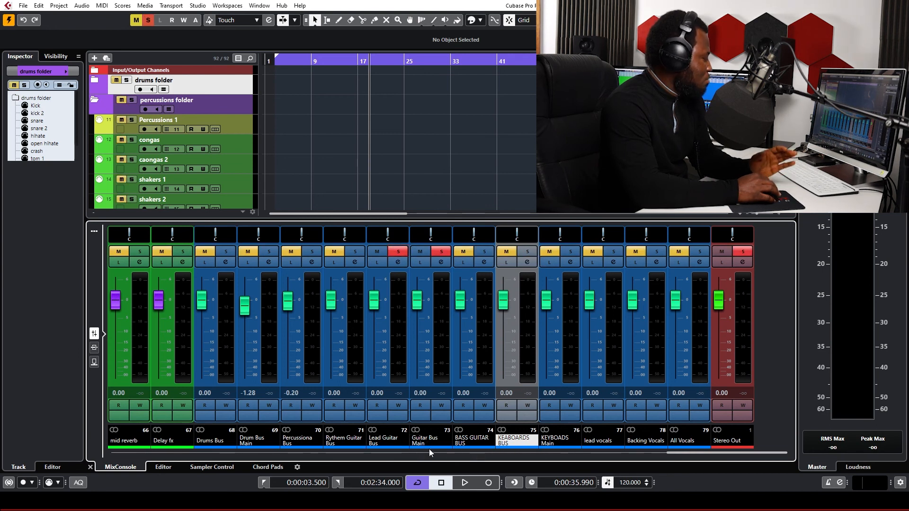
{"action": "left_click", "coordinate": [311, 252]}
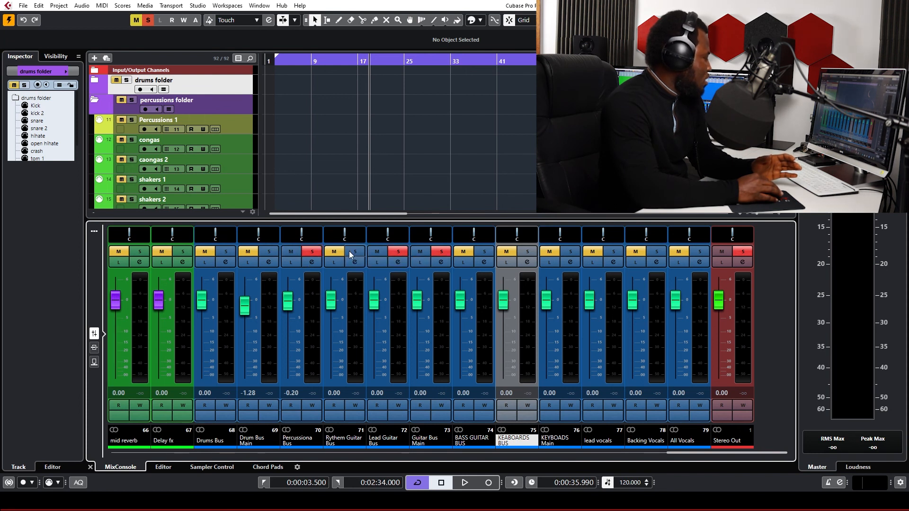
{"action": "left_click", "coordinate": [313, 263]}
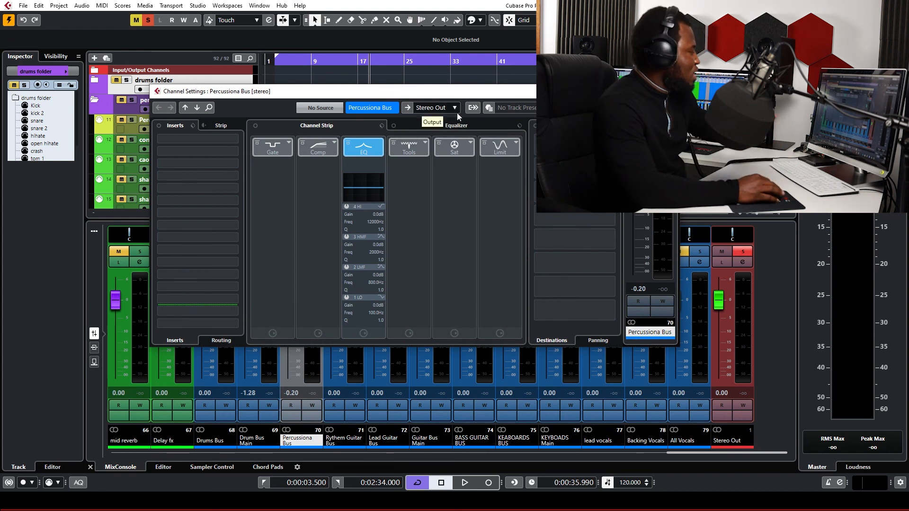
{"action": "left_click", "coordinate": [668, 91]}
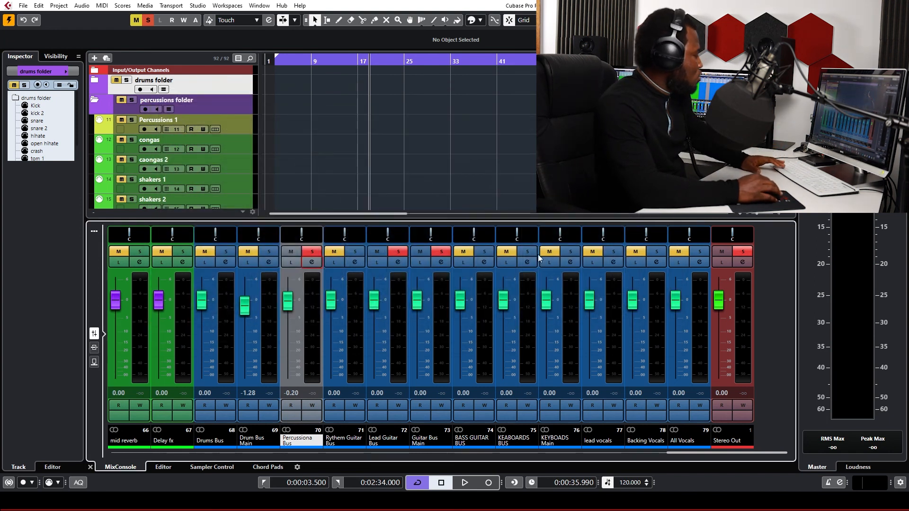
{"action": "left_click", "coordinate": [399, 261]}
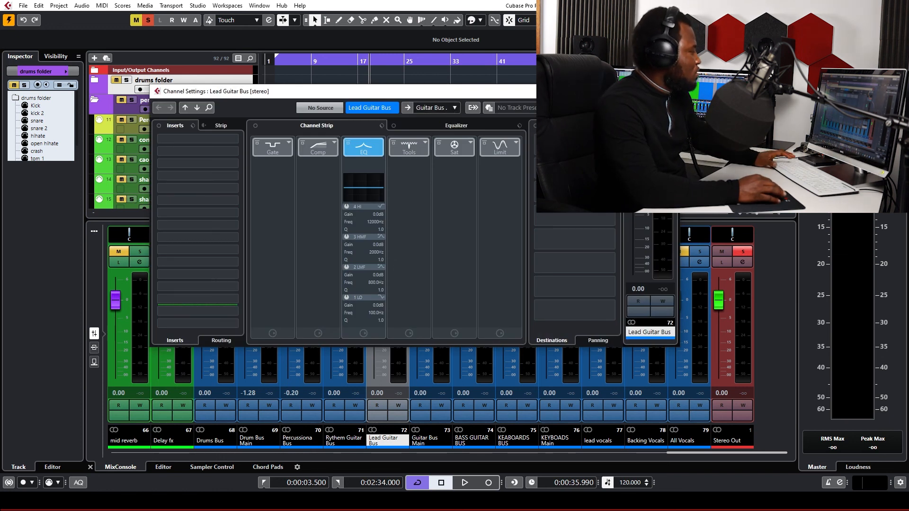
{"action": "left_click", "coordinate": [669, 91]}
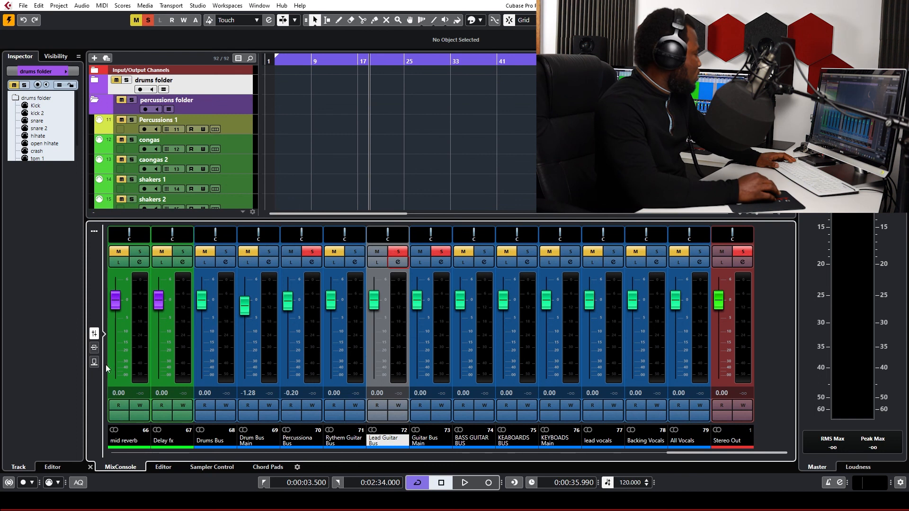
View the inserts and the sends of the MixConsole channels in turn, returning to the faders after each
{"action": "left_click", "coordinate": [94, 348]}
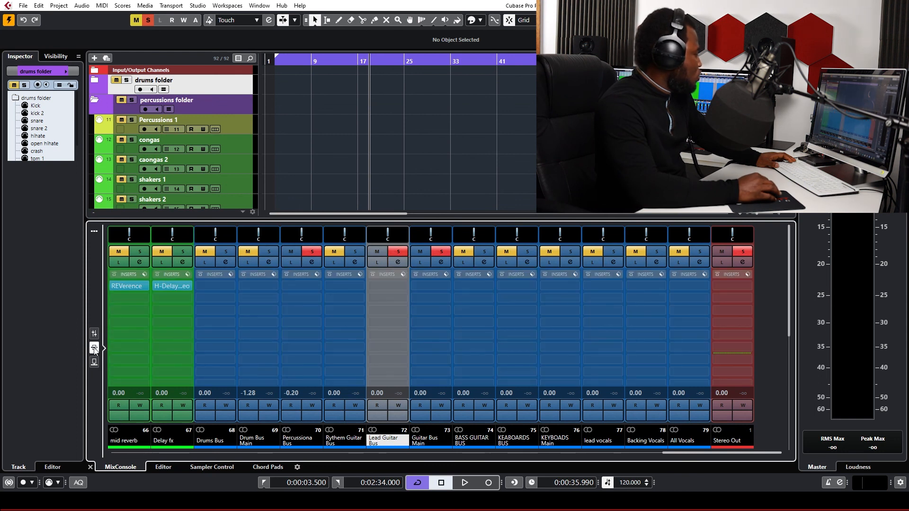
{"action": "left_click", "coordinate": [94, 334]}
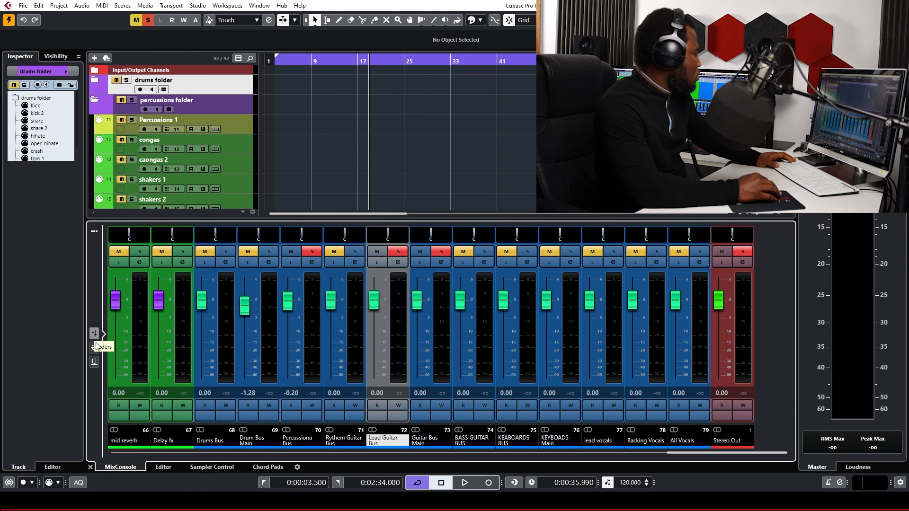
{"action": "left_click", "coordinate": [94, 349]}
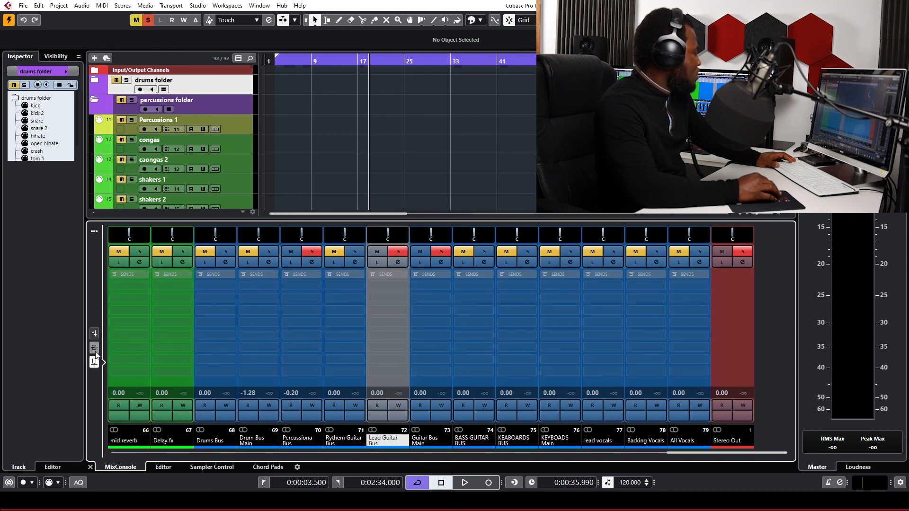
{"action": "left_click", "coordinate": [94, 334]}
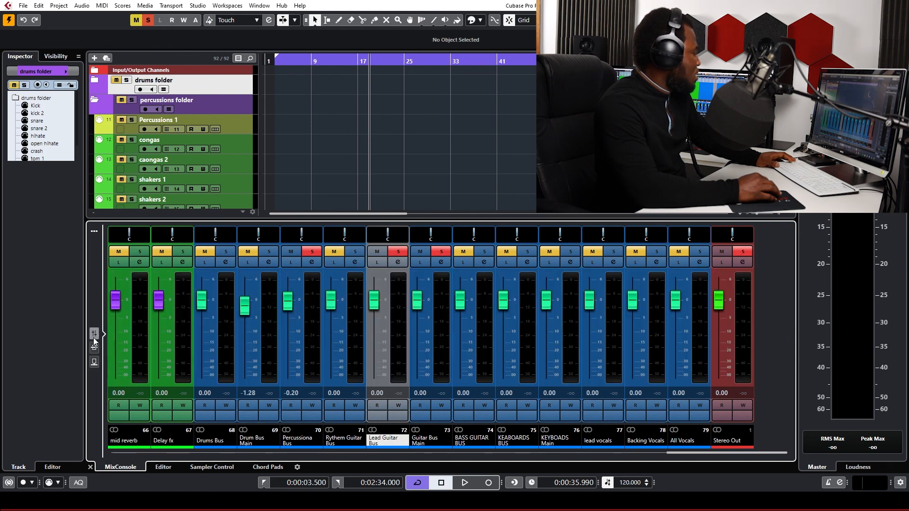
Look at the H-Delay insert on the Delay fx channel, close the plug-in and bring back the channel faders
{"action": "left_click", "coordinate": [95, 347]}
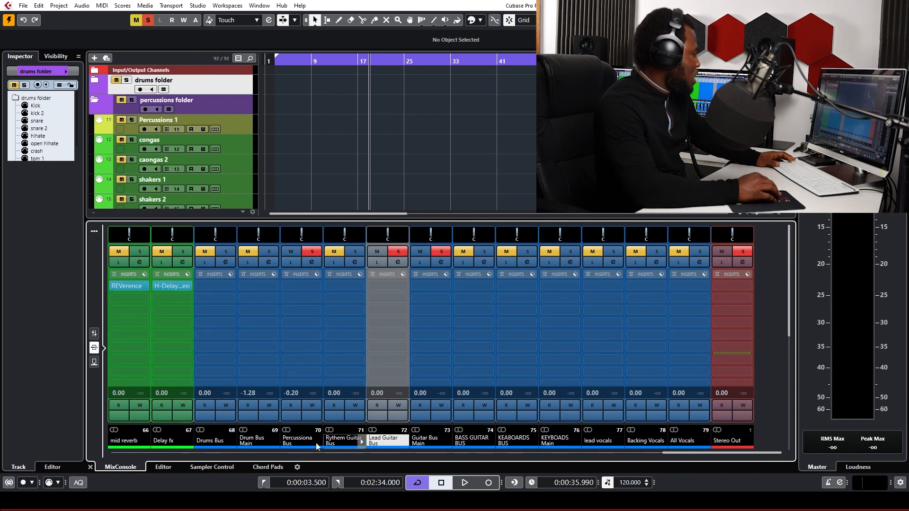
{"action": "left_click", "coordinate": [170, 286]}
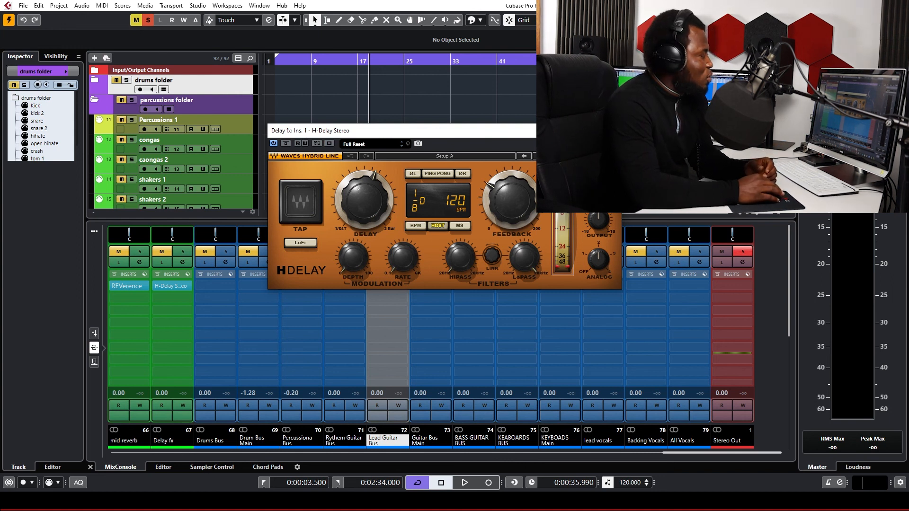
{"action": "left_click", "coordinate": [613, 131]}
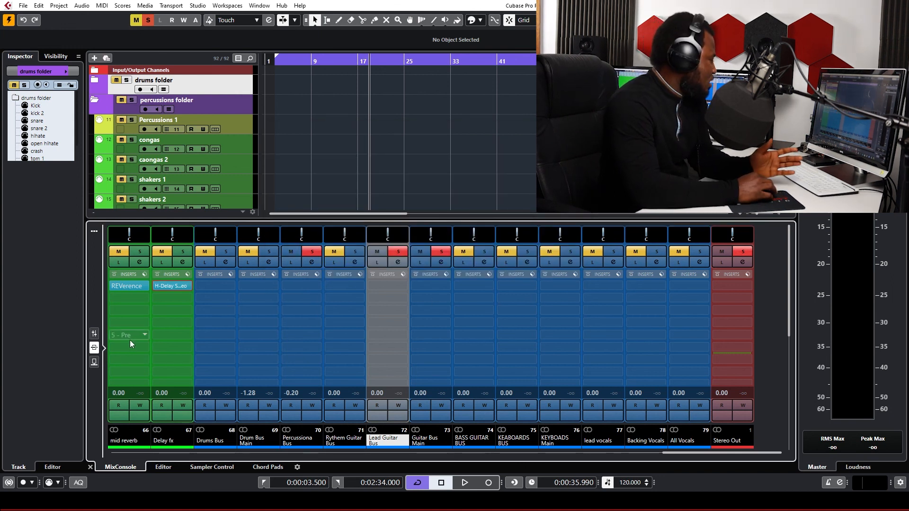
{"action": "left_click", "coordinate": [95, 334]}
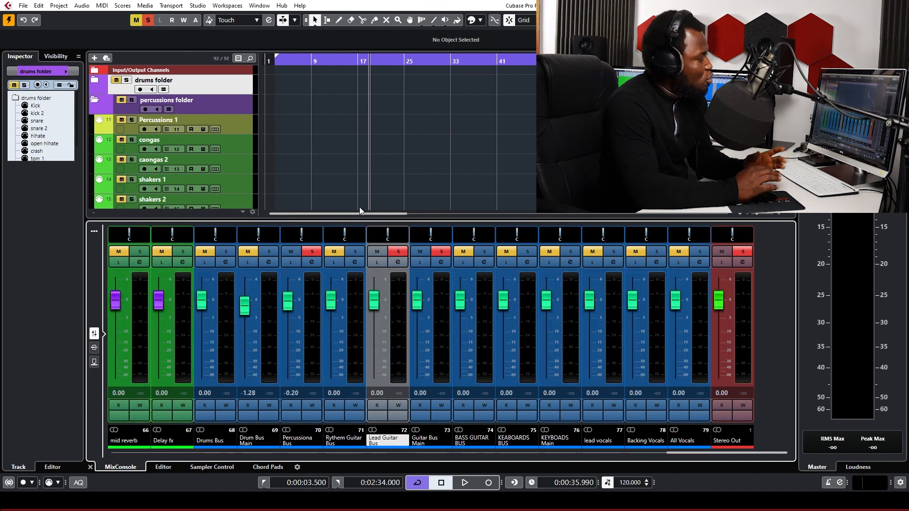